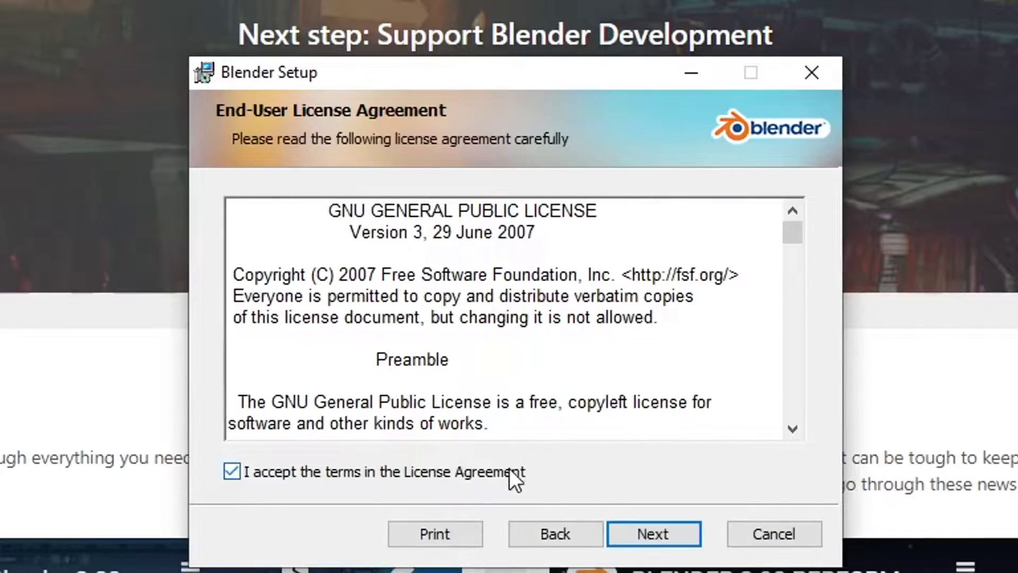
Step: Advance the Blender 2.83 installer past the license and Custom Setup pages with the default features
left_click(654, 533)
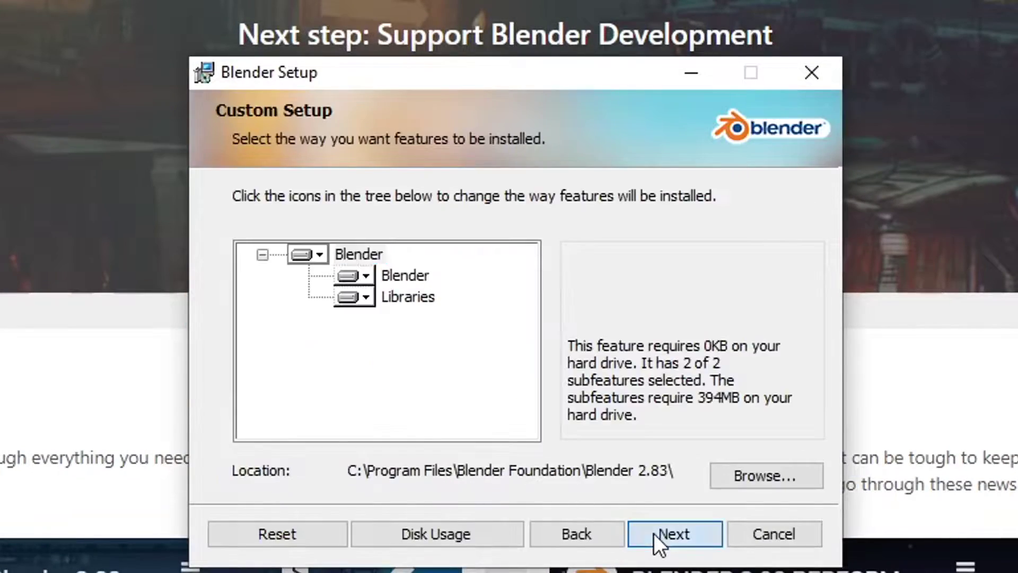
left_click(654, 534)
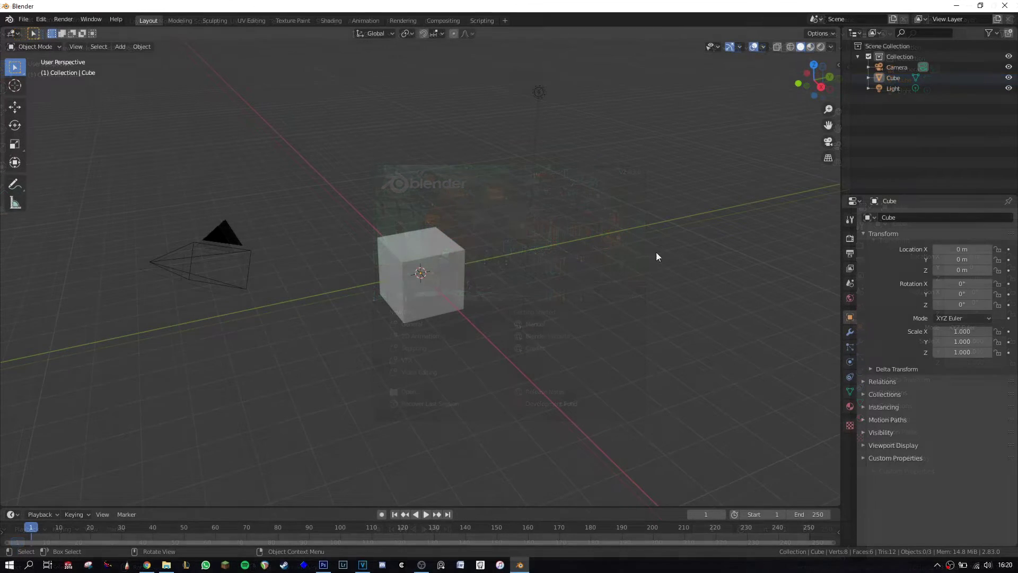
Step: Show the render settings and switch the render engine to Eevee
left_click(850, 241)
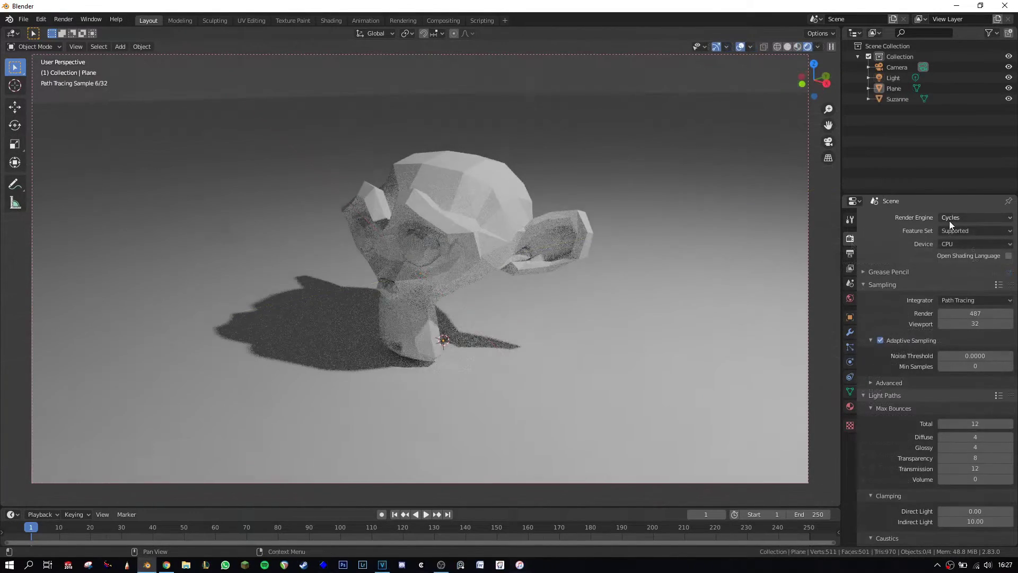
left_click(949, 219)
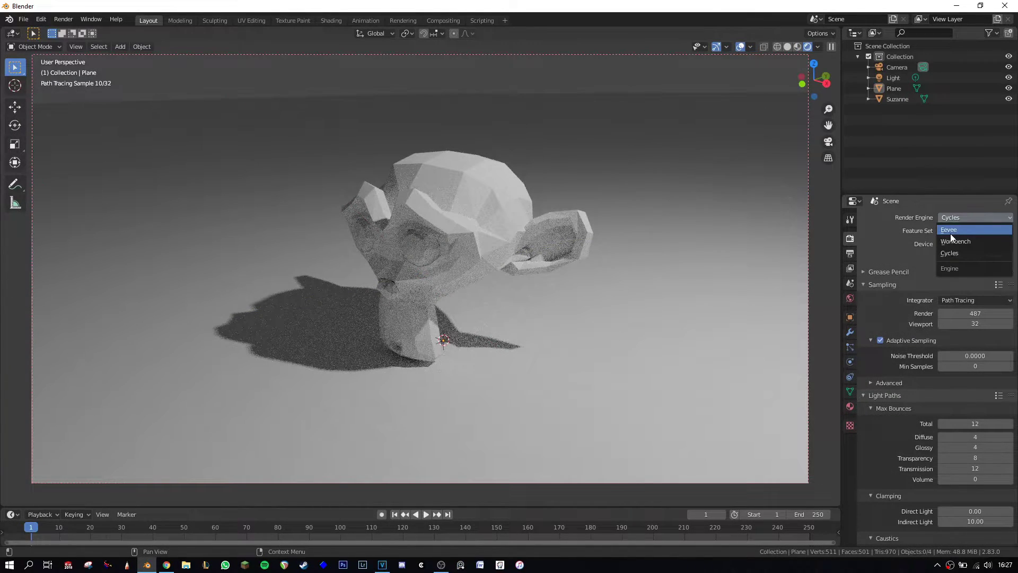
left_click(951, 235)
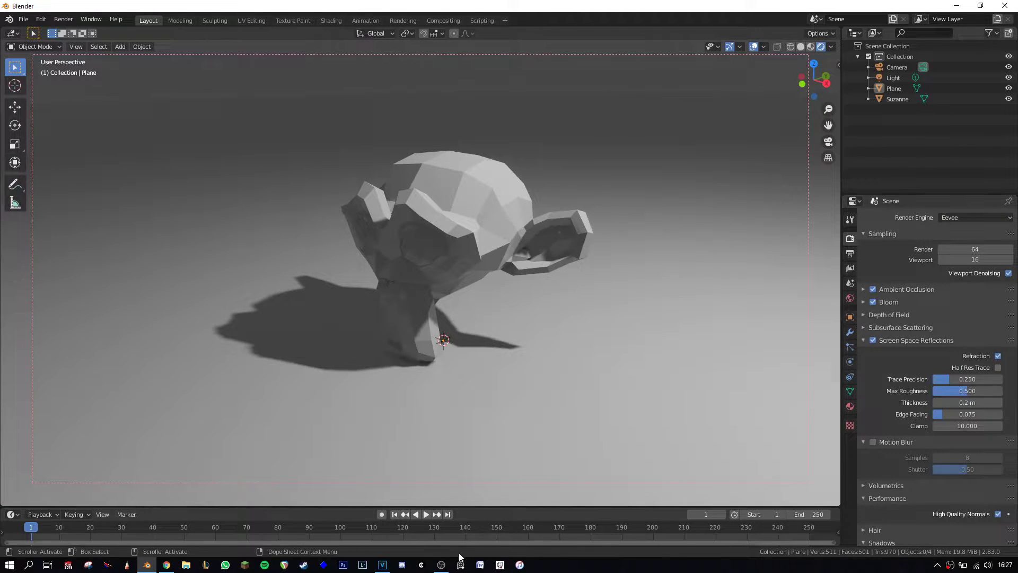
left_click(442, 566)
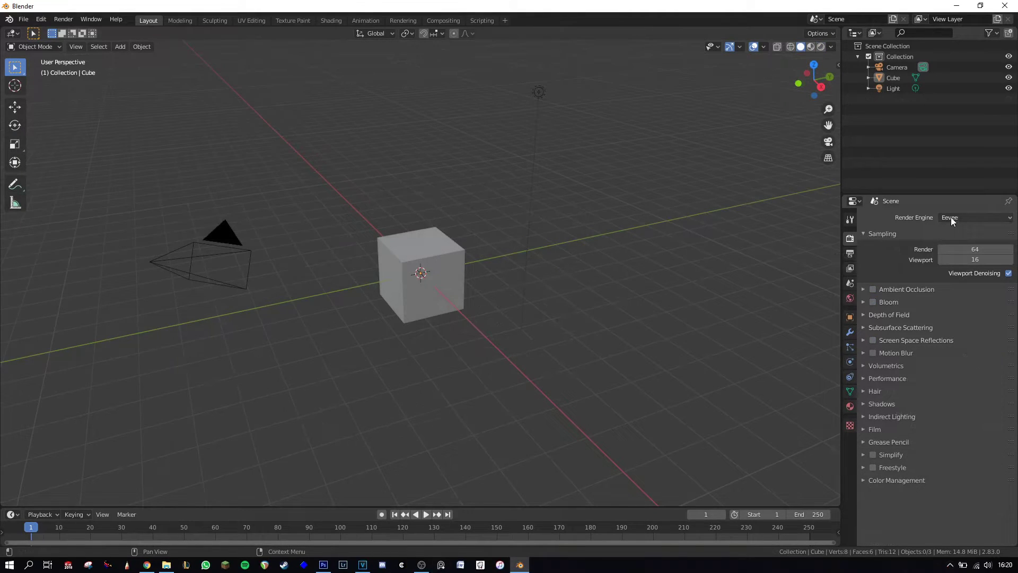
Step: Switch the render engine to Workbench and render a test frame with F12
left_click(948, 219)
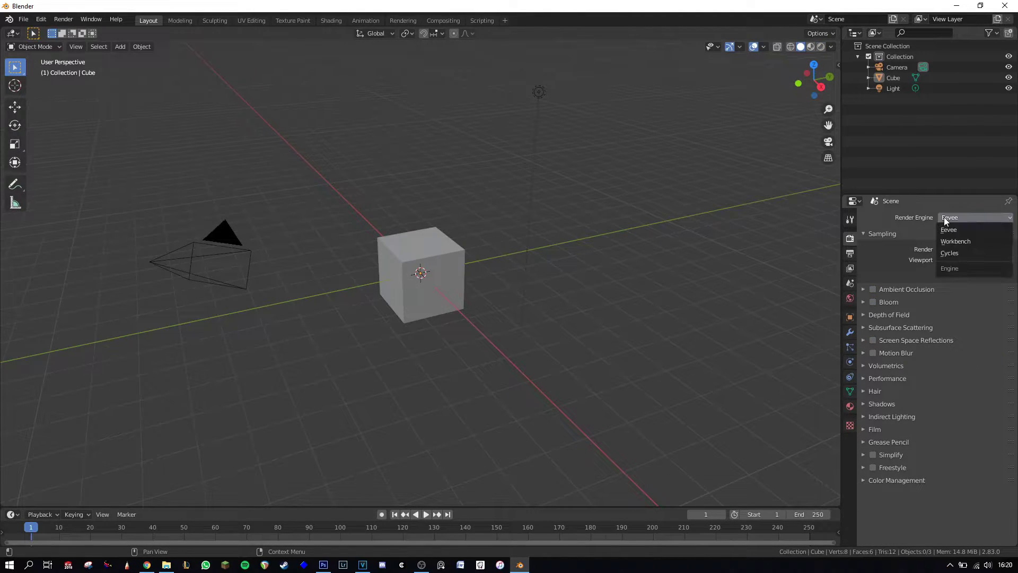
left_click(945, 219)
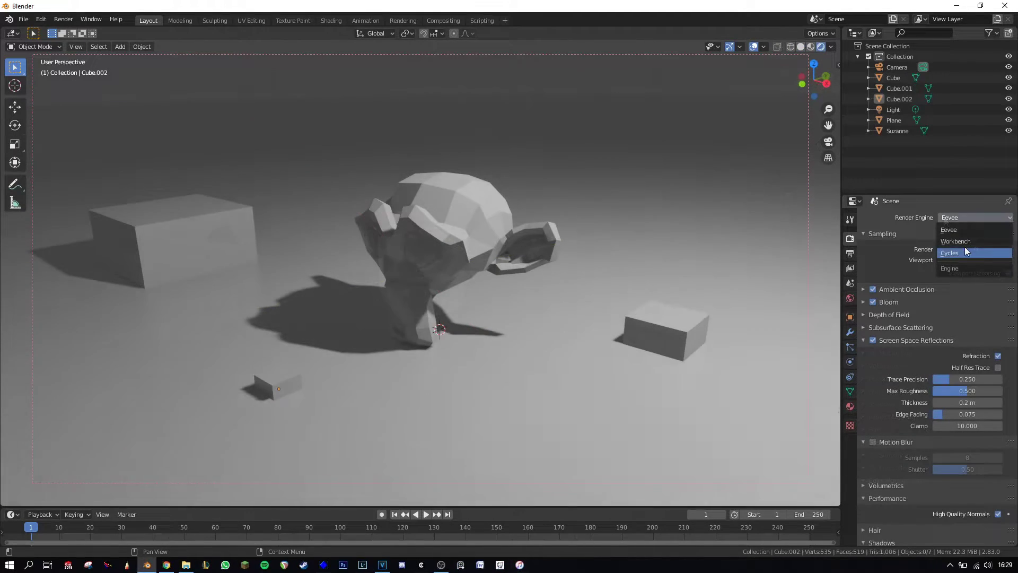
left_click(966, 245)
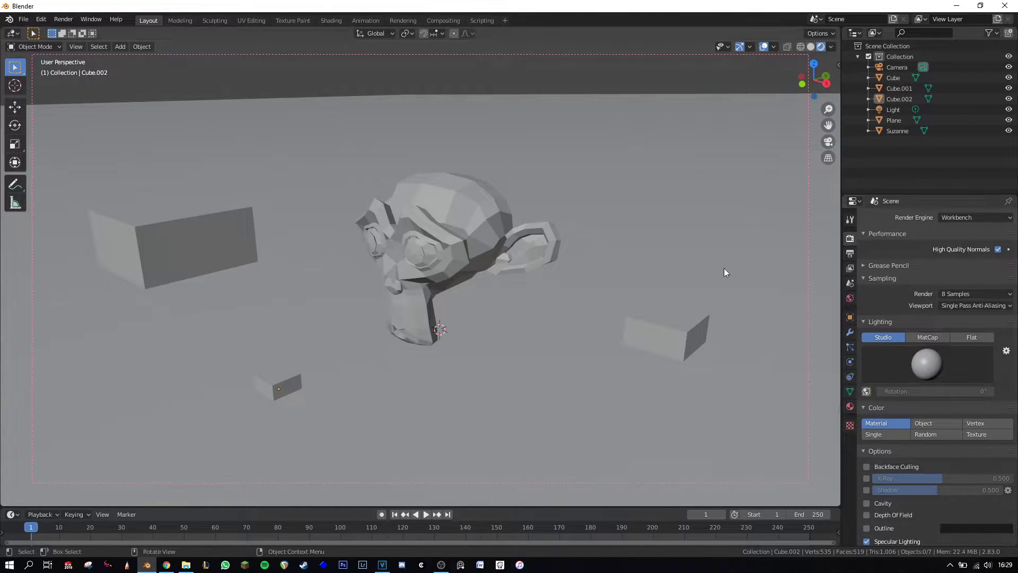
key("F12")
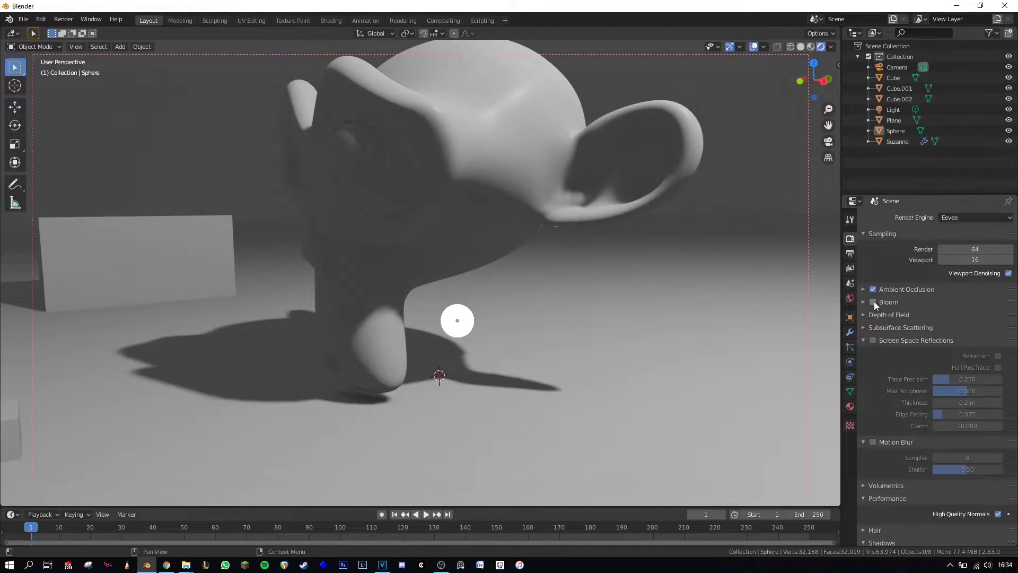
Step: Enable Bloom and Screen Space Reflections with Refraction for Eevee
left_click(874, 302)
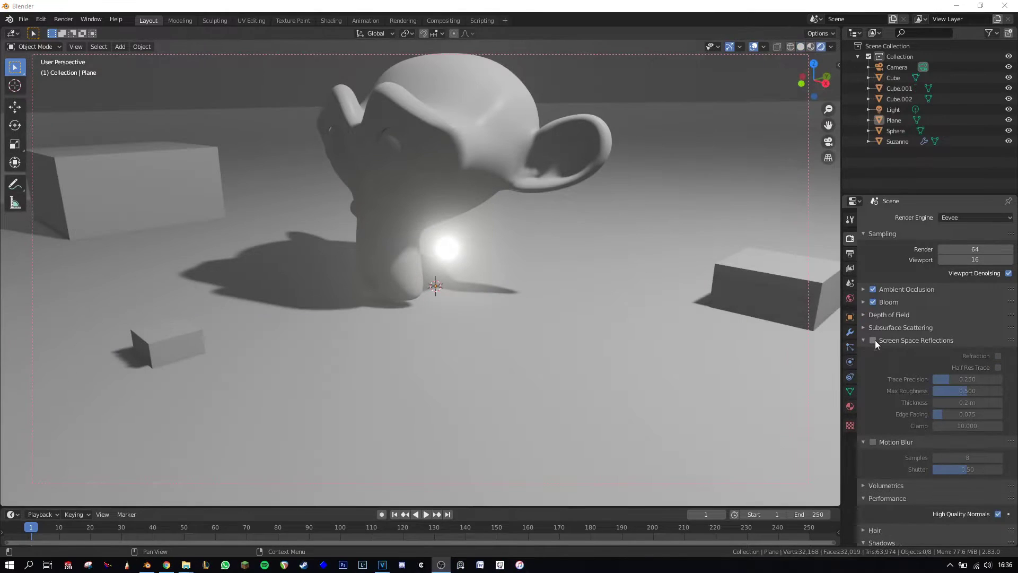
left_click(873, 340)
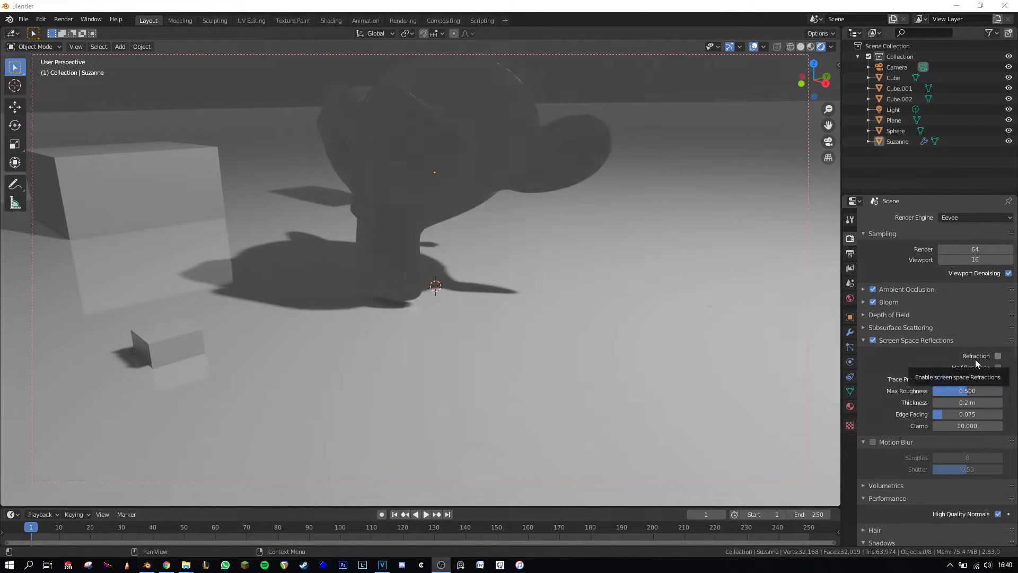
left_click(975, 359)
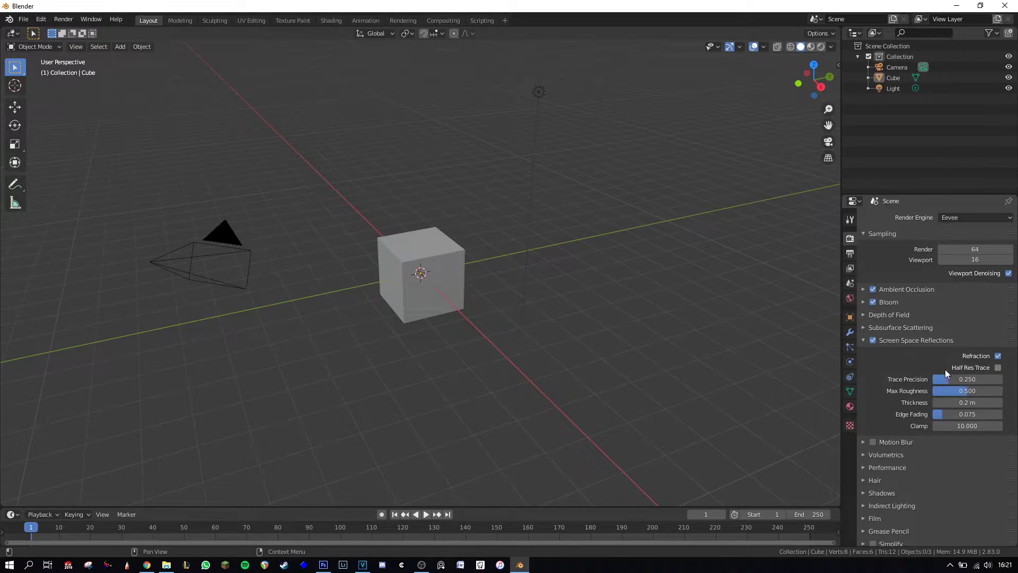
Step: Enable High Bitdepth shadows, expanding the Motion Blur, Performance and Indirect Lighting panels along the way
scroll(886, 369, "down", 2)
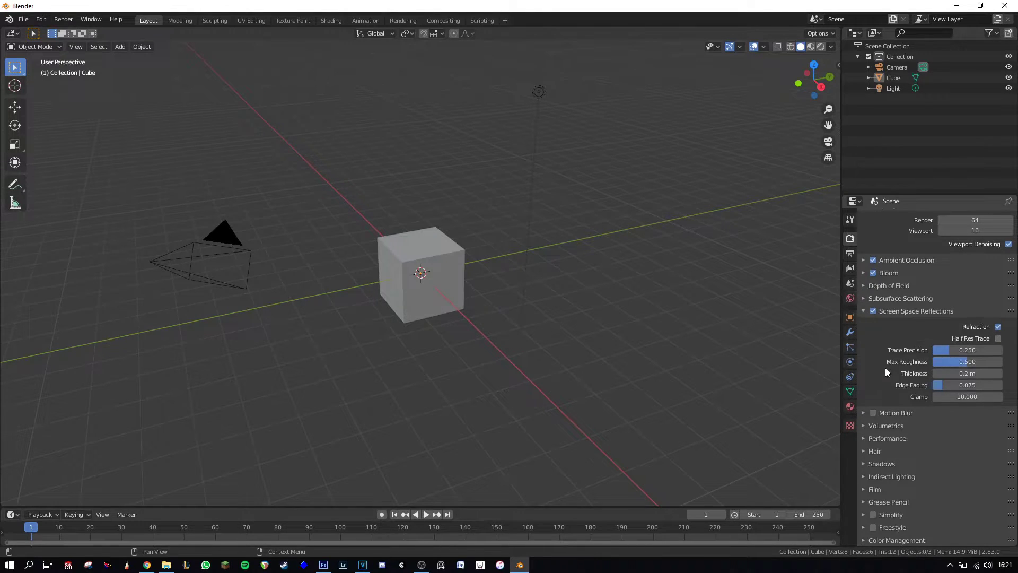
left_click(868, 415)
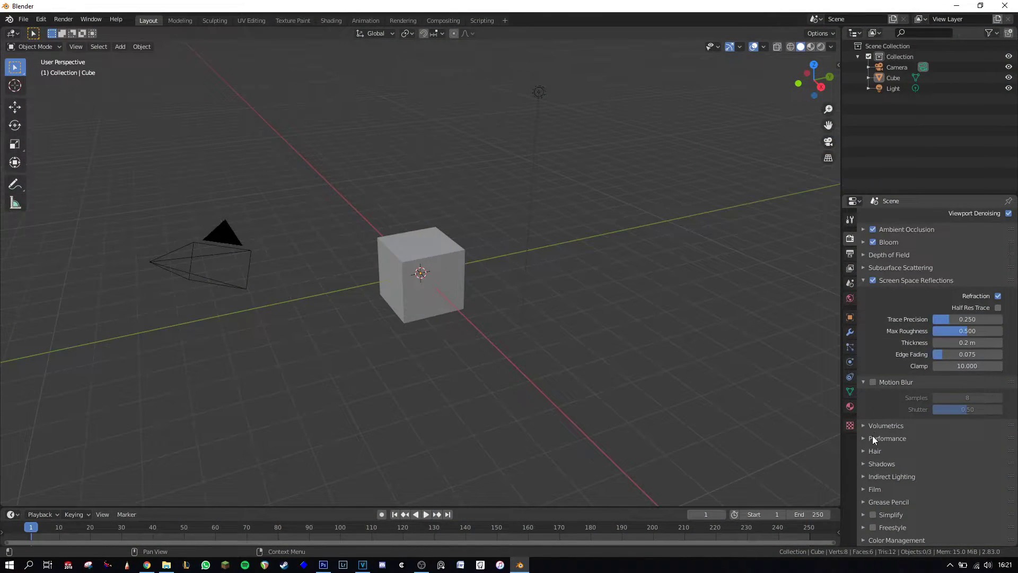
left_click(873, 434)
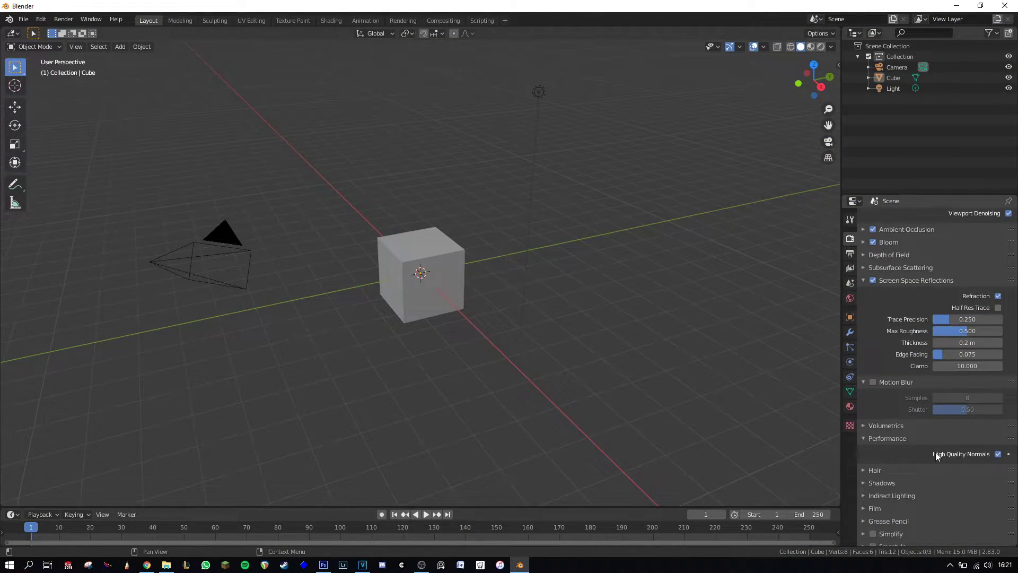
scroll(865, 451, "down", 1)
left_click(868, 464)
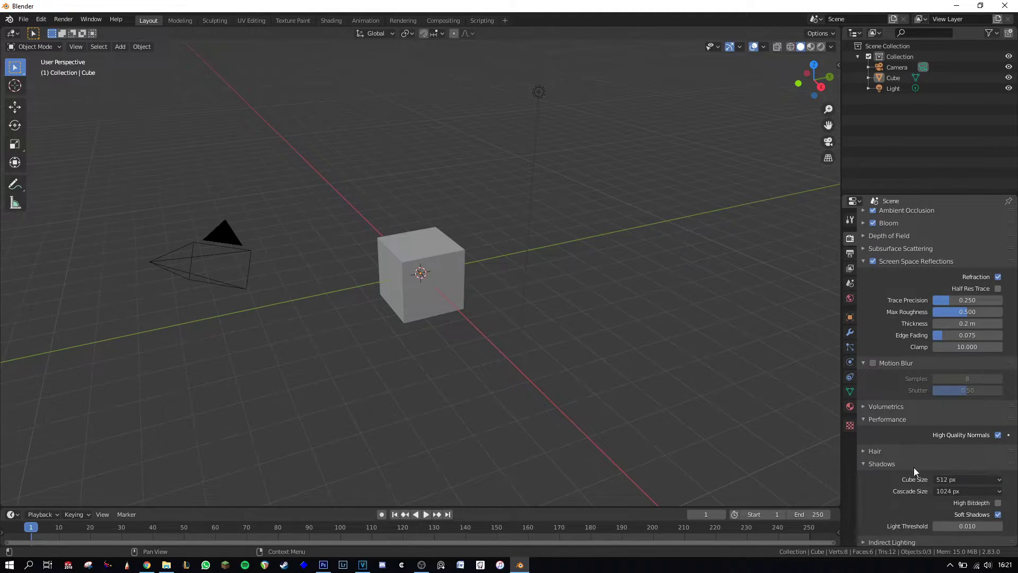
left_click(976, 502)
scroll(976, 501, "down", 3)
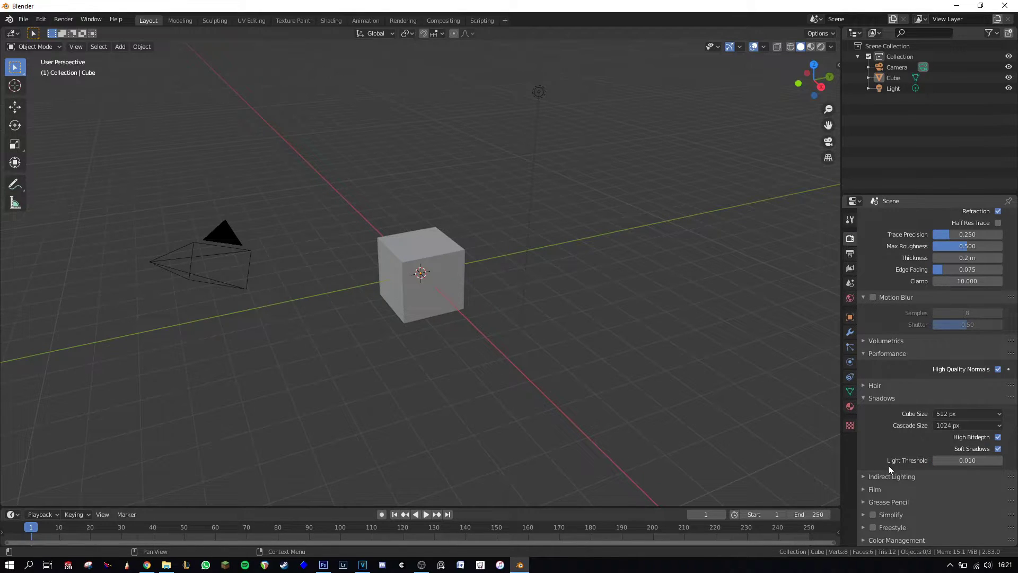
left_click(880, 476)
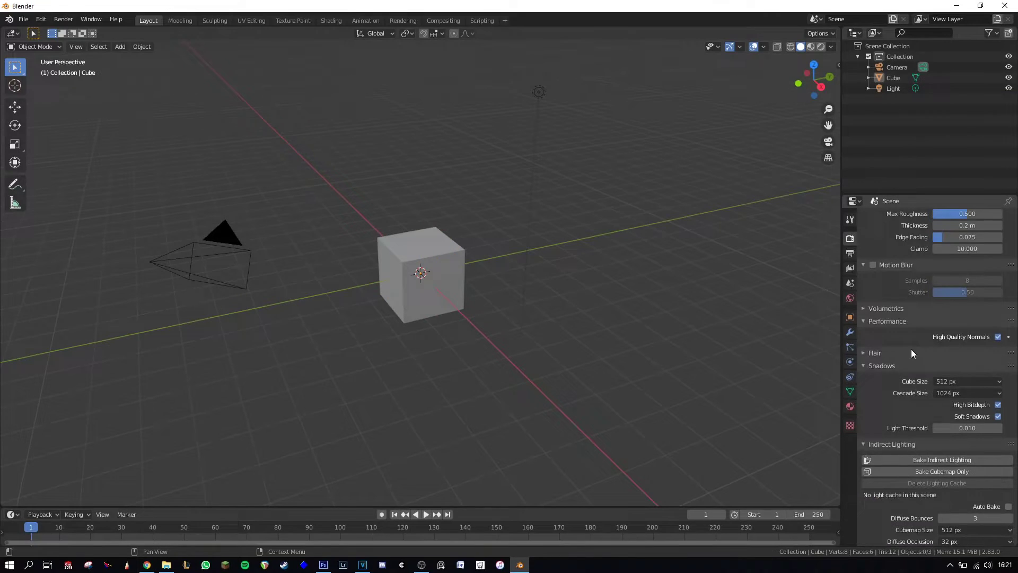
Step: Switch the render engine to Cycles with 487 render samples
scroll(911, 349, "up", 8)
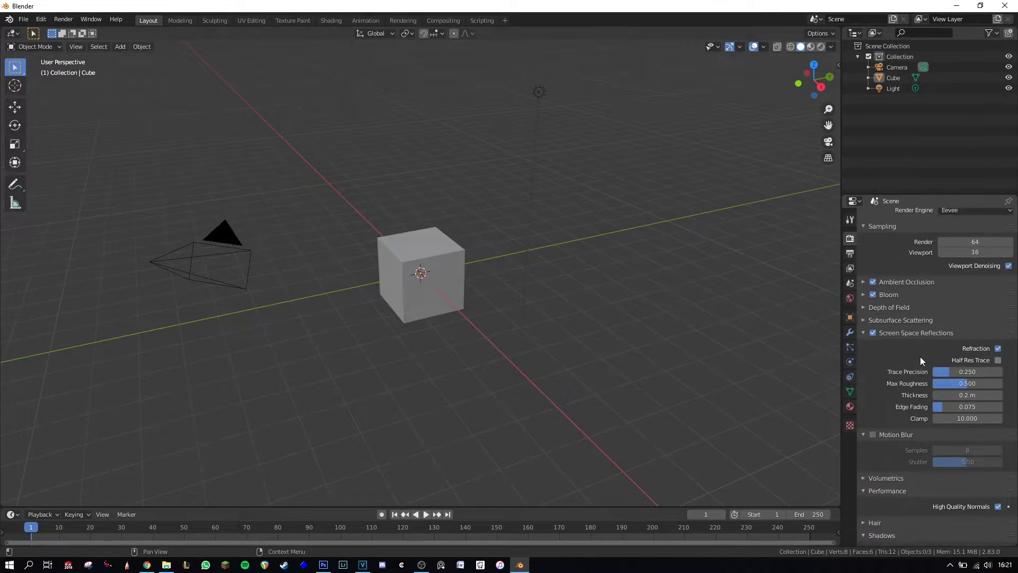
left_click(964, 220)
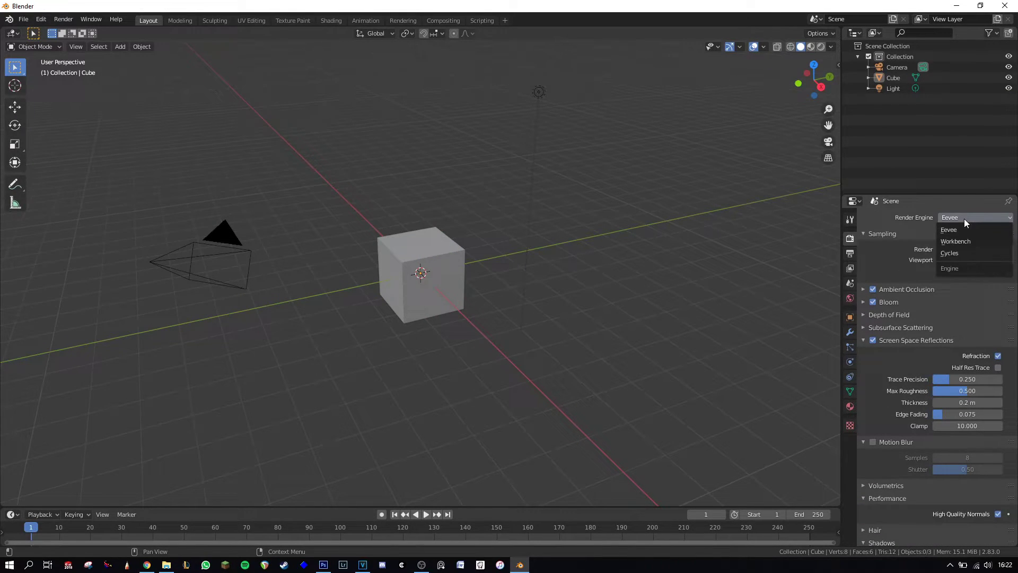
left_click(957, 254)
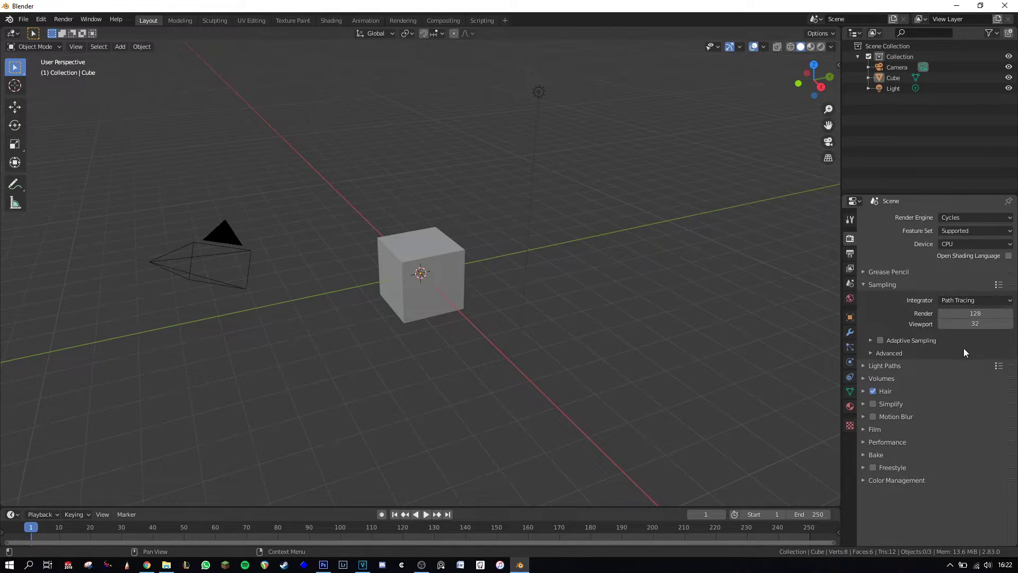
mouse_move(965, 313)
left_mouse_down()
mouse_move(997, 314)
mouse_move(965, 313)
left_mouse_up()
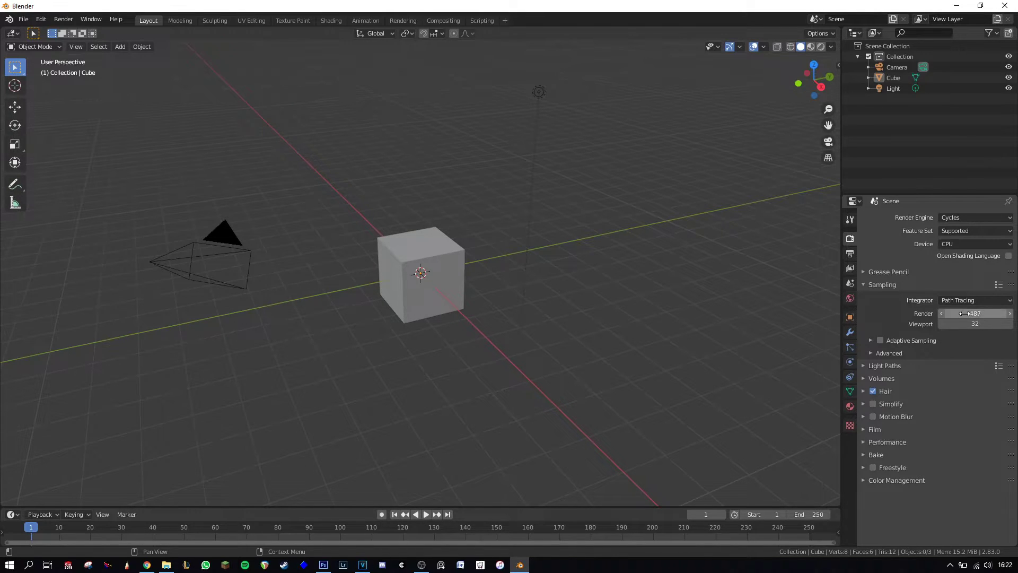
Step: Turn on Adaptive Sampling and check the Performance tile settings
left_click(871, 341)
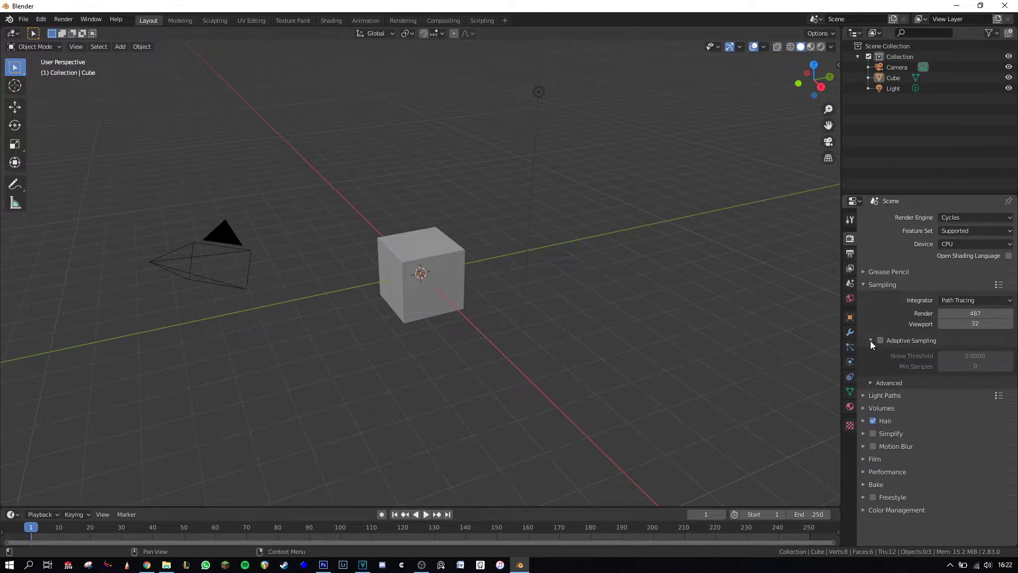
left_click(878, 343)
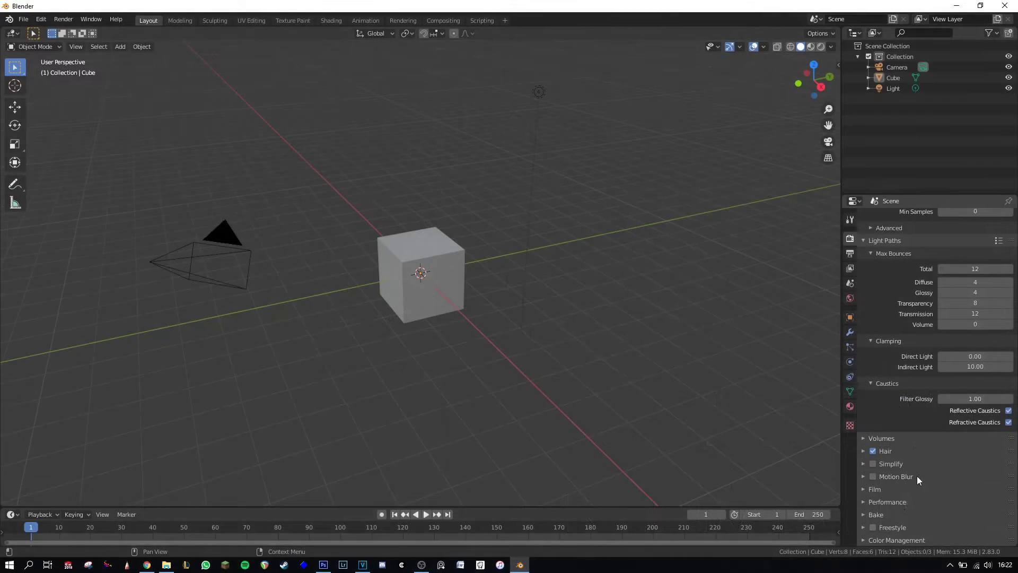
left_click(896, 502)
scroll(899, 505, "down", 10)
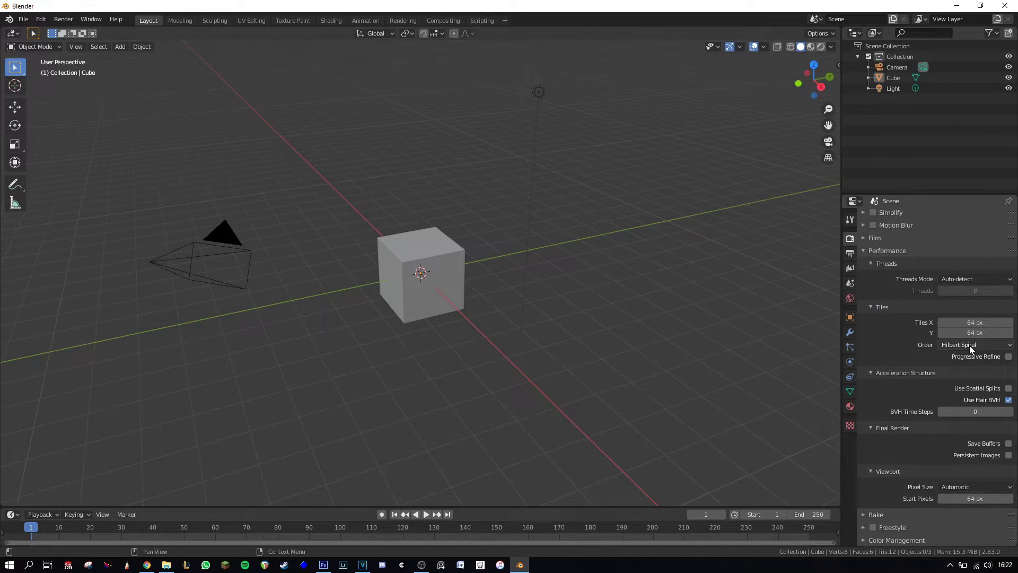
left_click(40, 19)
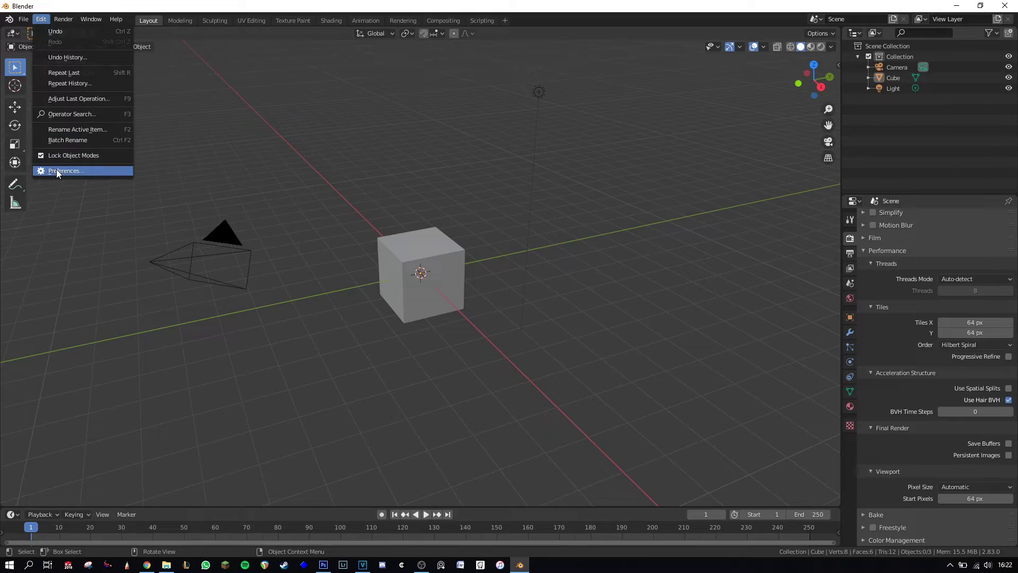
Step: Enable the Render: Auto Tile Size add-on by searching 'auto' in Preferences > Add-ons
left_click(56, 170)
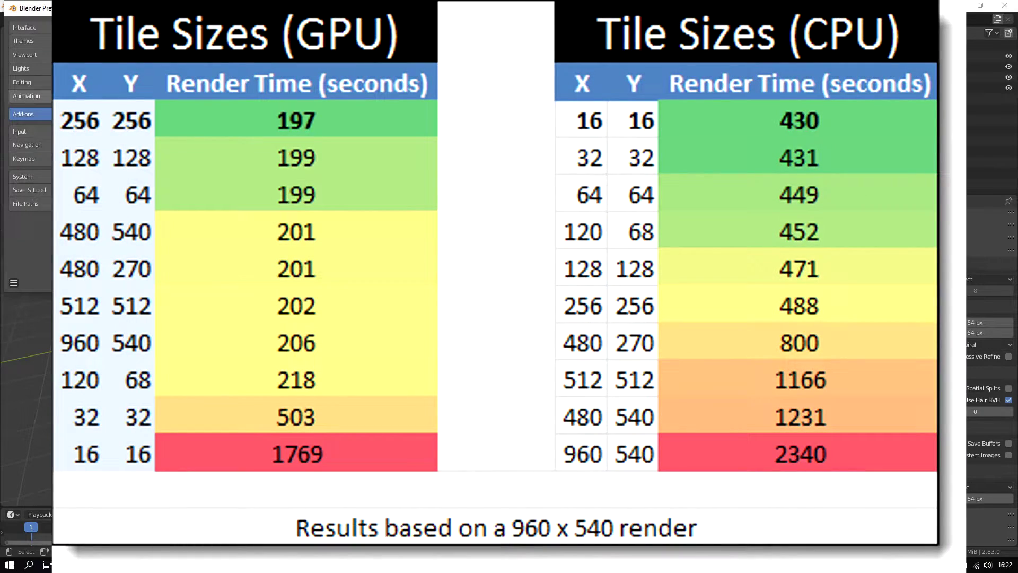
left_click(59, 177)
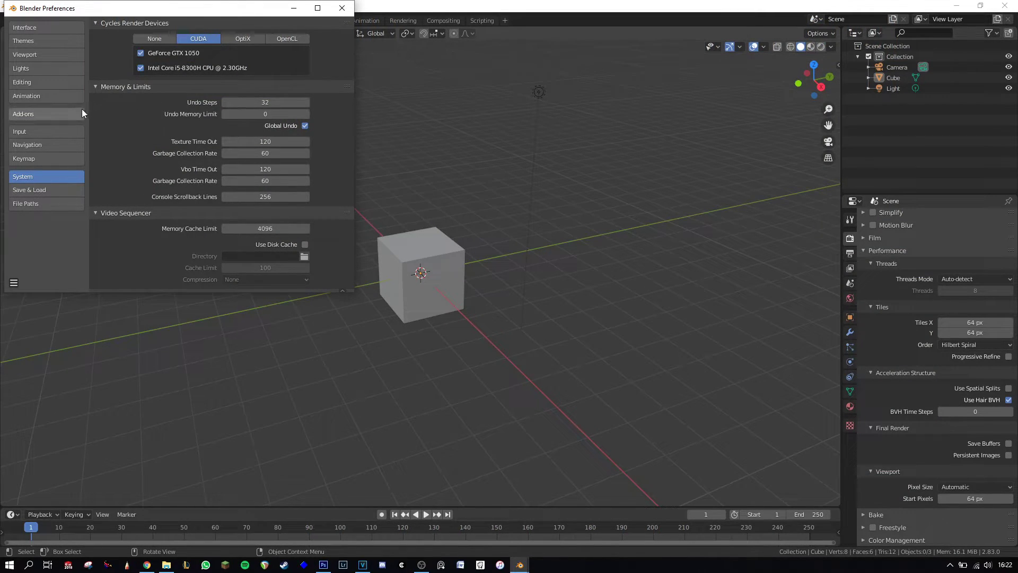
left_click(55, 115)
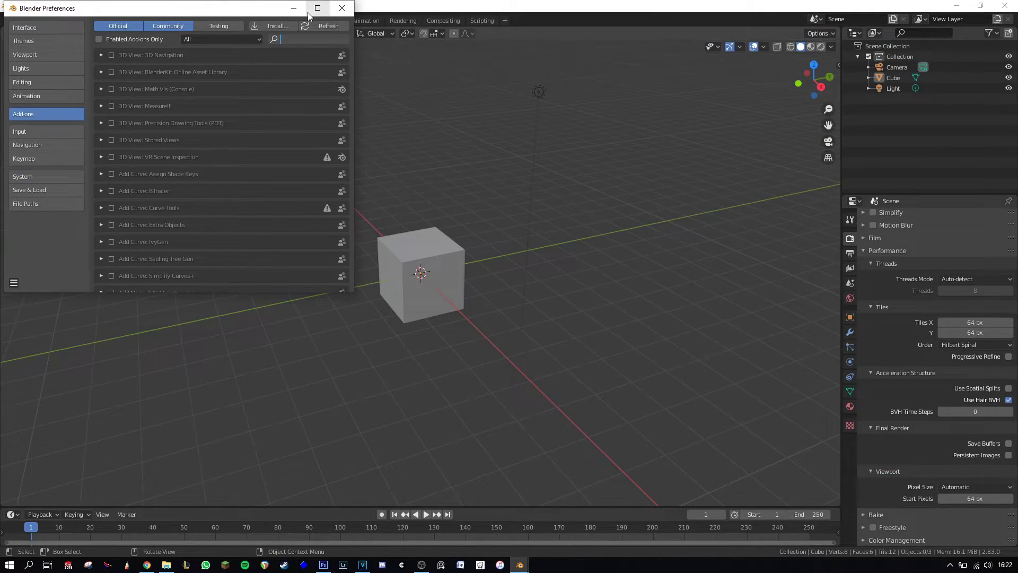
left_click(280, 39)
type("auto")
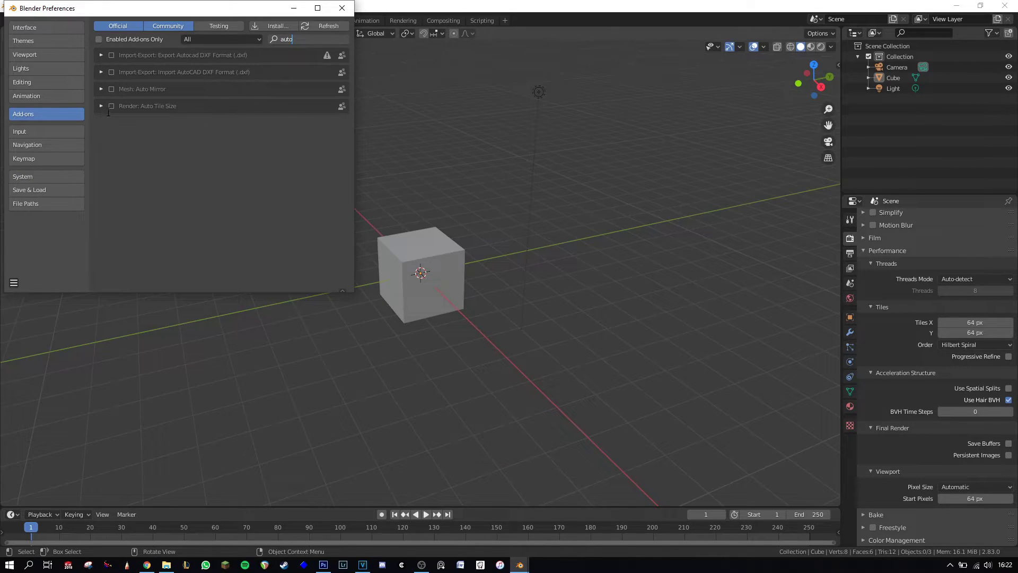
left_click(111, 106)
left_click(101, 106)
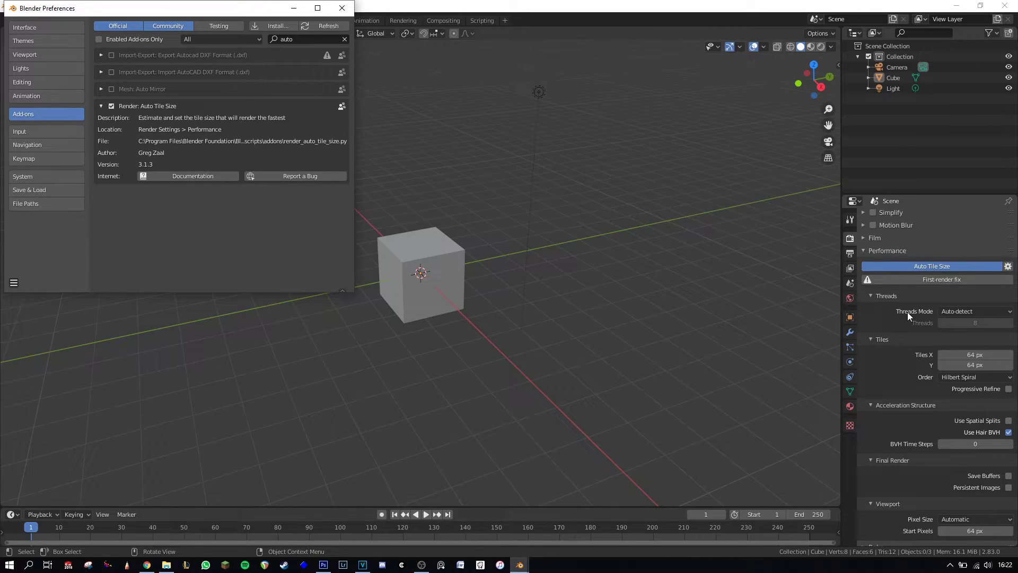
scroll(908, 312, "down", 2)
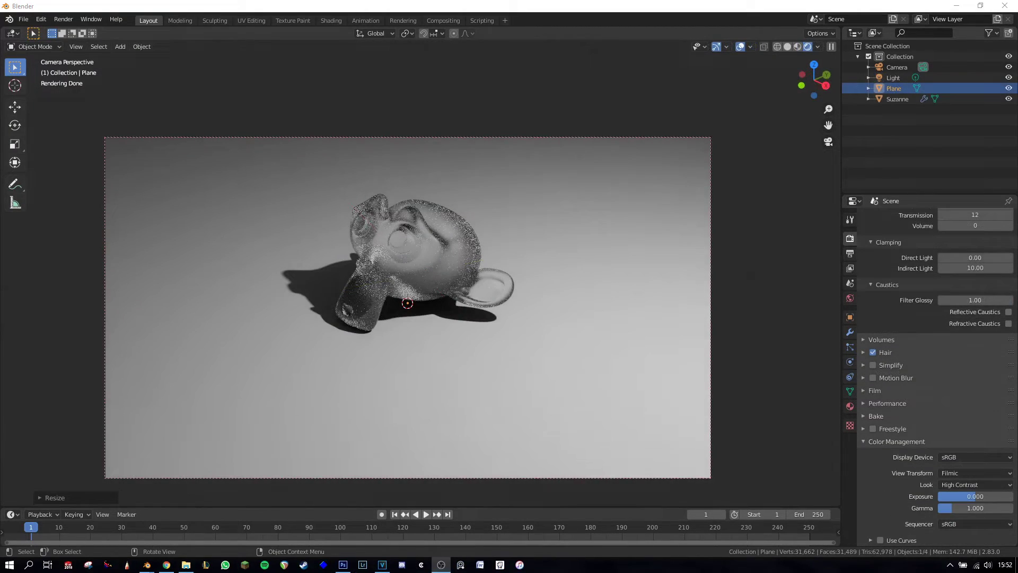
Step: Browse the Color Management Look options, then display the Output Properties
left_click(957, 487)
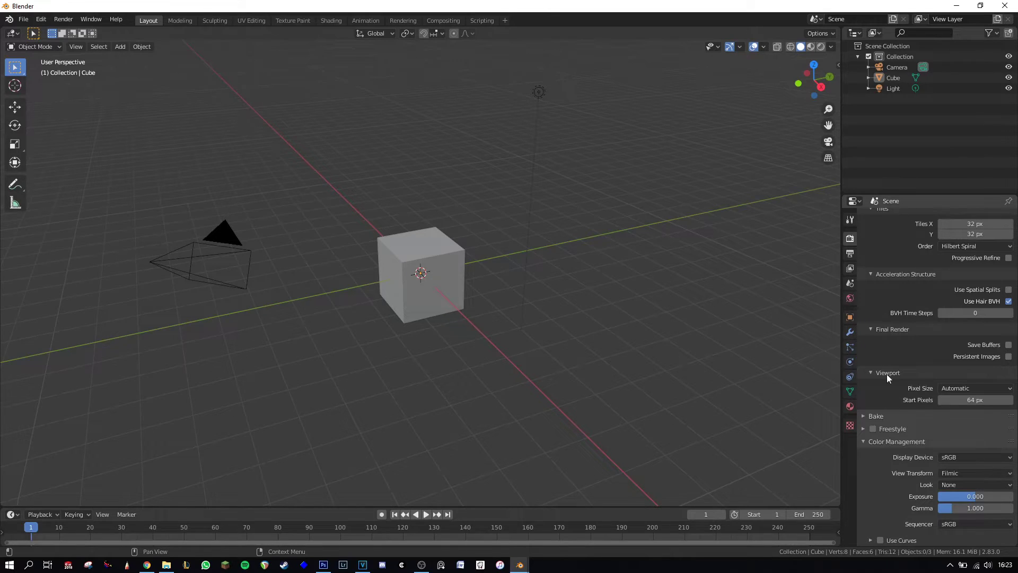
left_click(849, 255)
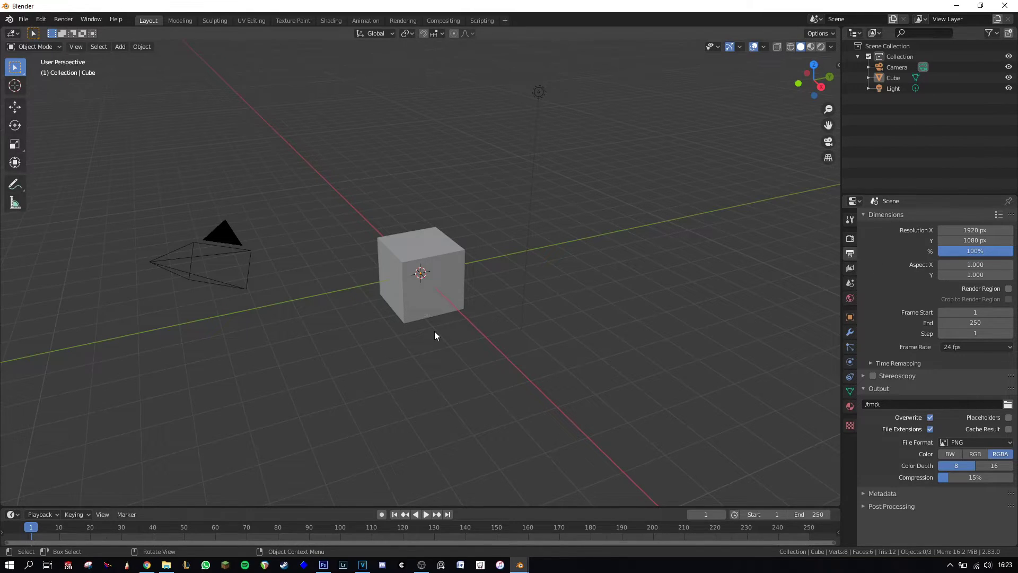
Step: Switch to Rendered shading, enable Render Region and draw a small region on the cube
key("z")
left_click(409, 157)
left_click(980, 288)
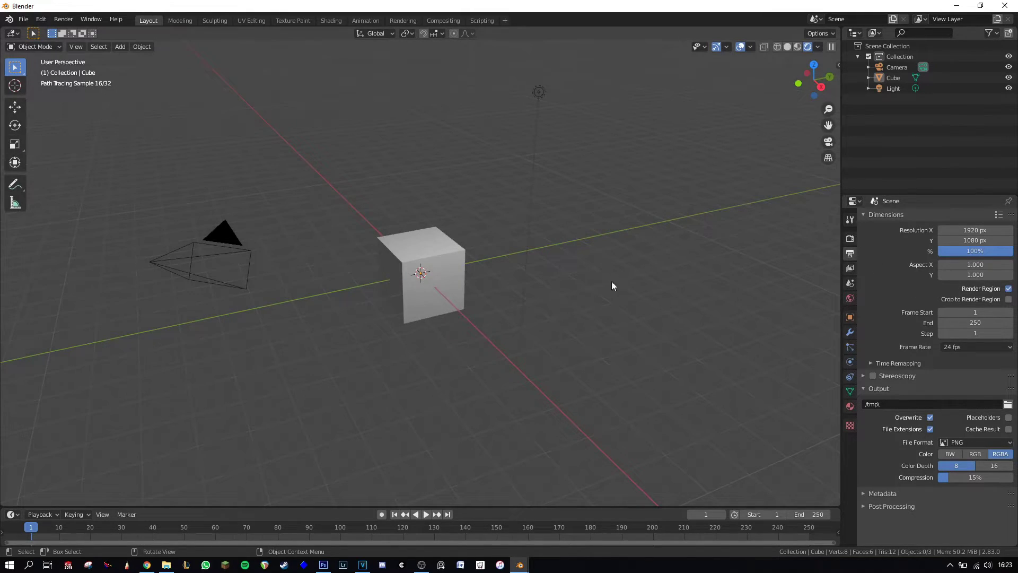
key("ctrl+b")
left_click_drag(260, 169, 577, 360)
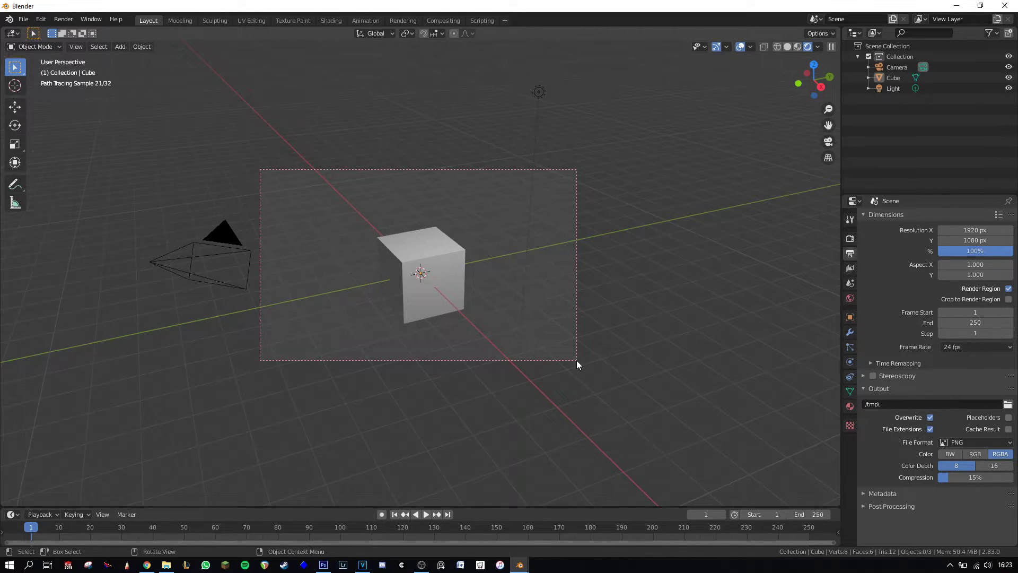
key("ctrl+b")
left_click_drag(419, 232, 498, 286)
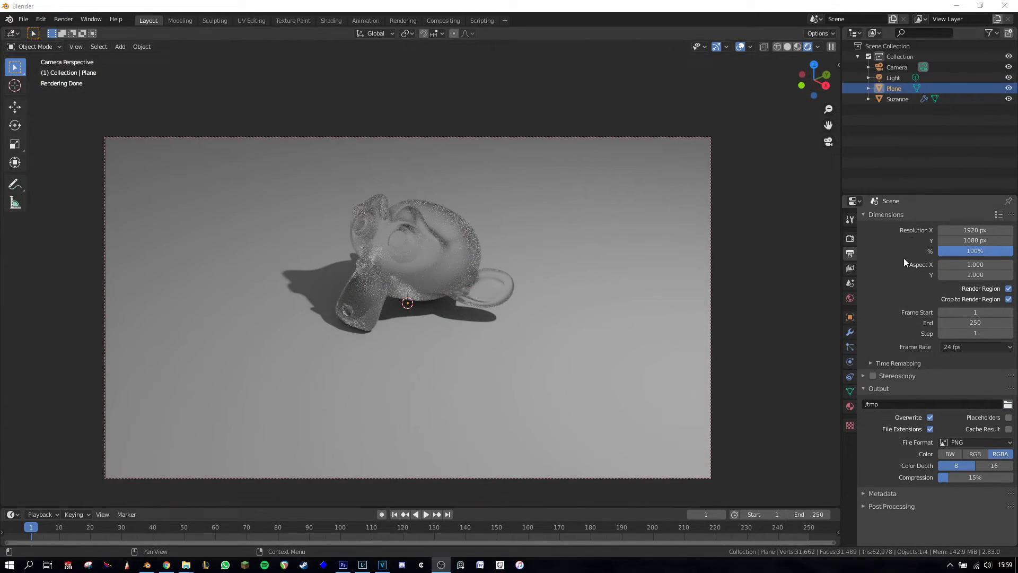
Step: Change the render output path from /tmp/ to the Desktop folder
right_click(946, 405)
left_click(943, 405)
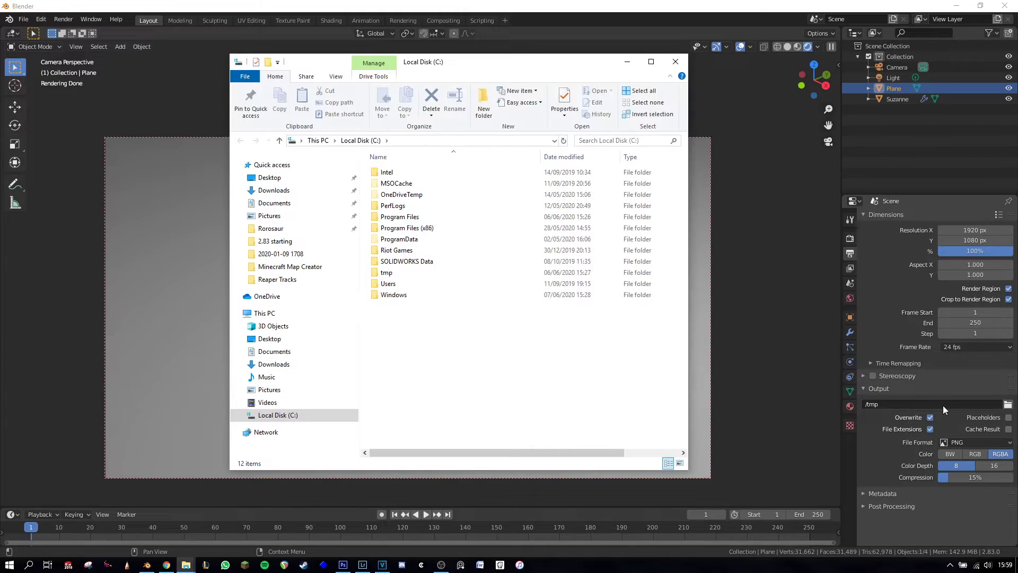
left_click(376, 273)
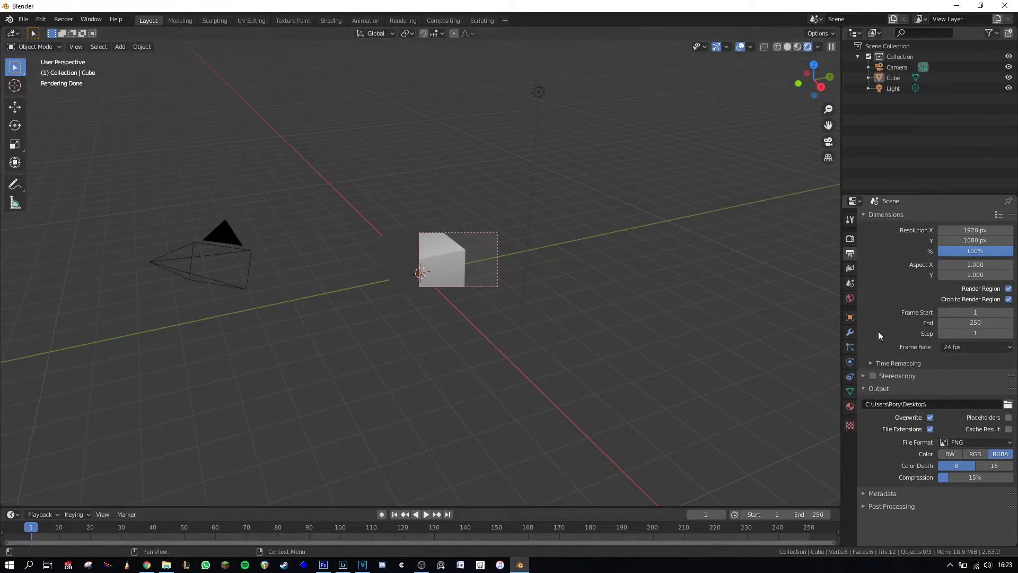
left_click(850, 268)
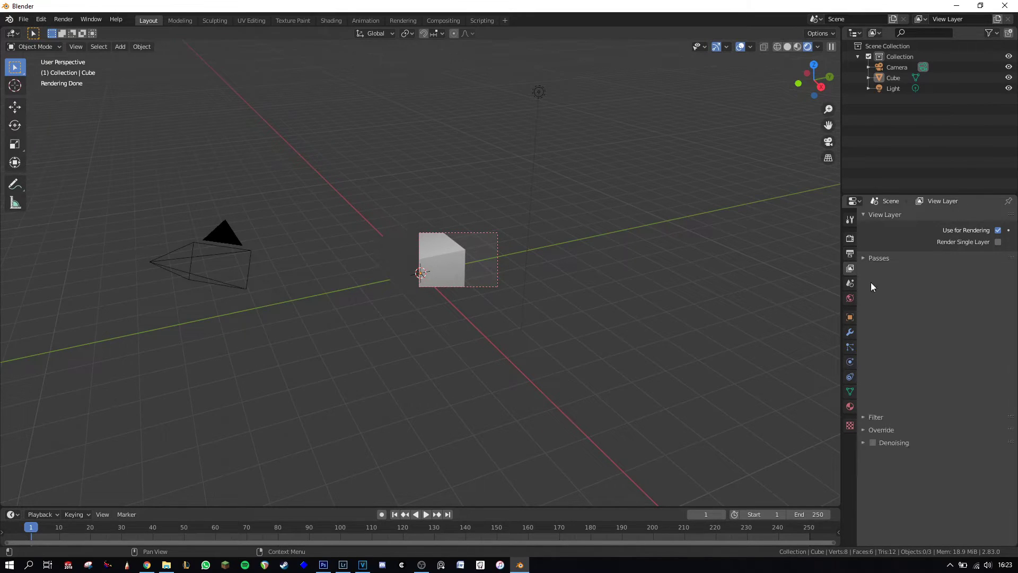
Step: Collapse Passes in View Layer Properties and return the viewport to Solid shading
left_click(873, 259)
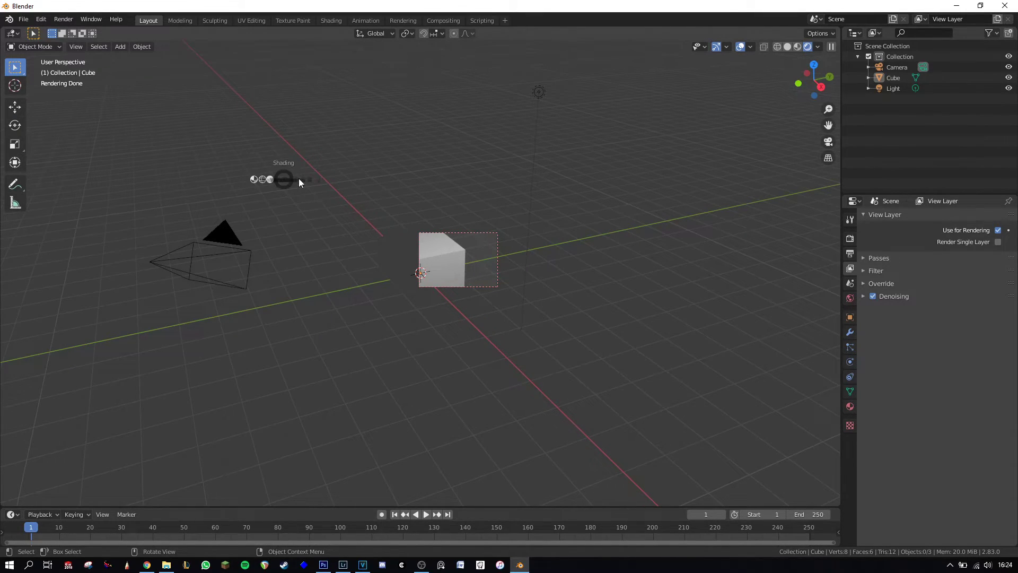
left_click(298, 178)
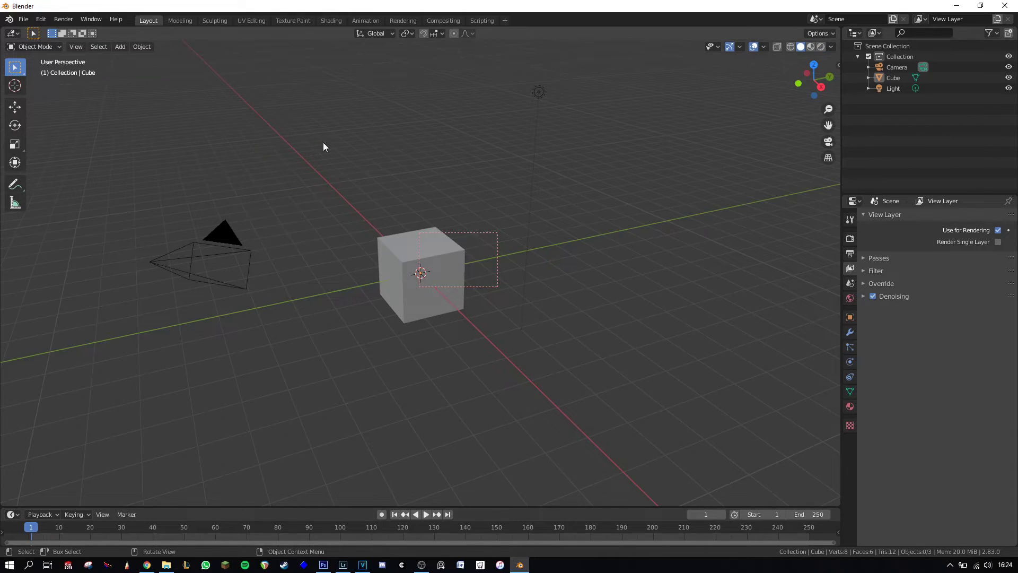
Step: Set Cycles Render Devices to CUDA in Preferences > System, using the GTX 1050 and CPU
left_click(41, 19)
left_click(46, 169)
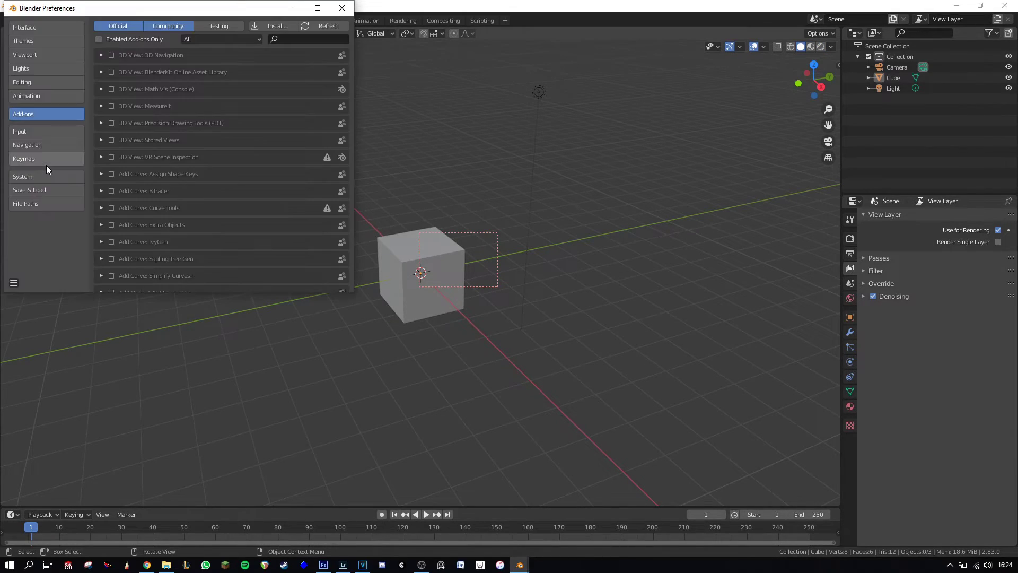
left_click(24, 180)
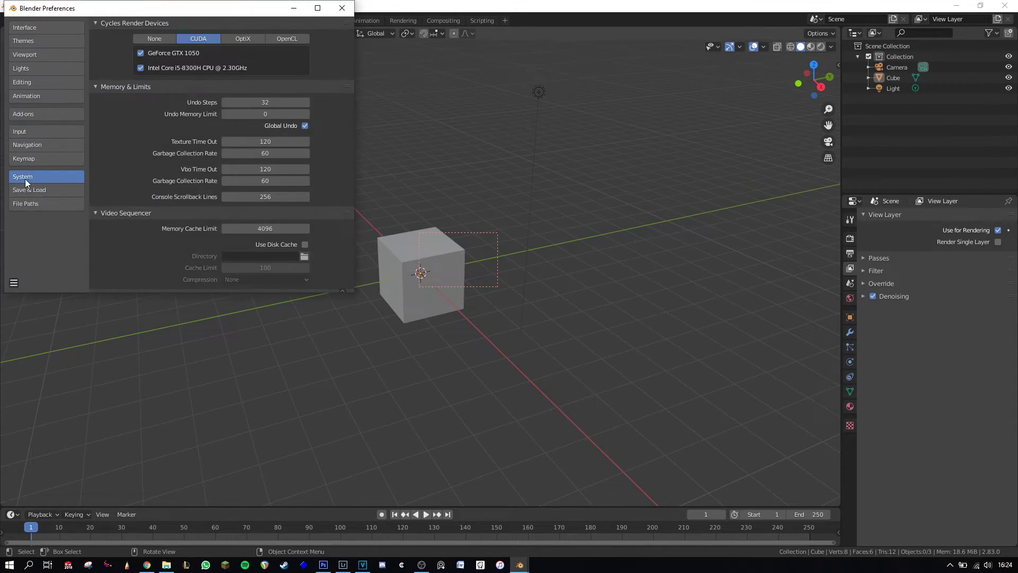
left_click(175, 41)
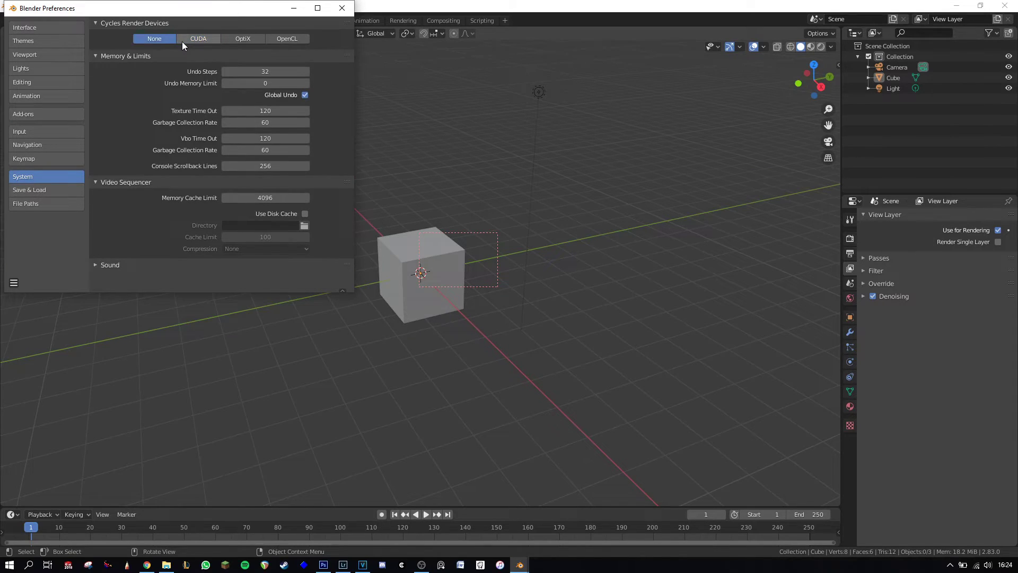
left_click(182, 42)
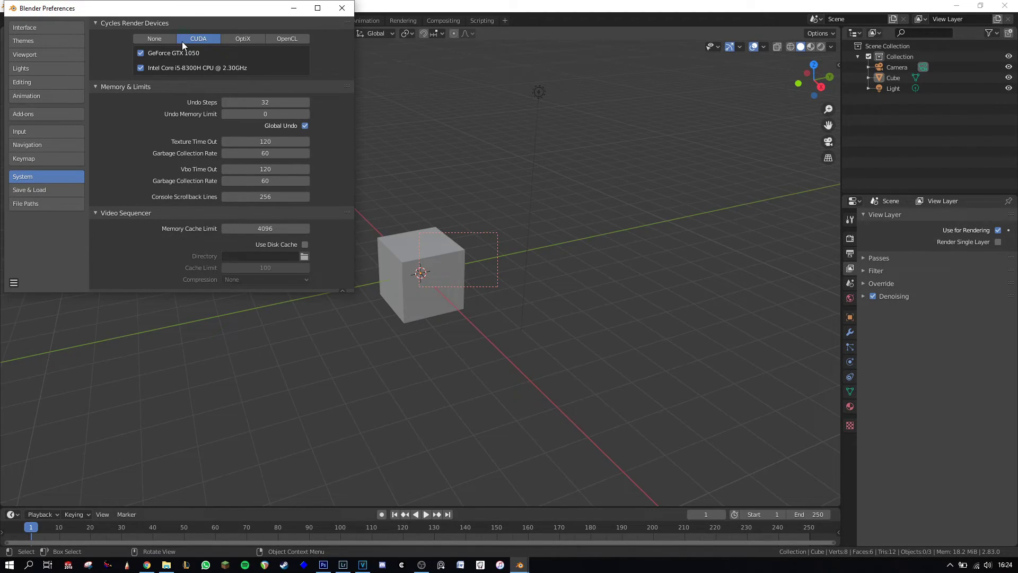
left_click(51, 113)
Step: Enable the Add Curve: Extra Objects add-on
left_click(304, 38)
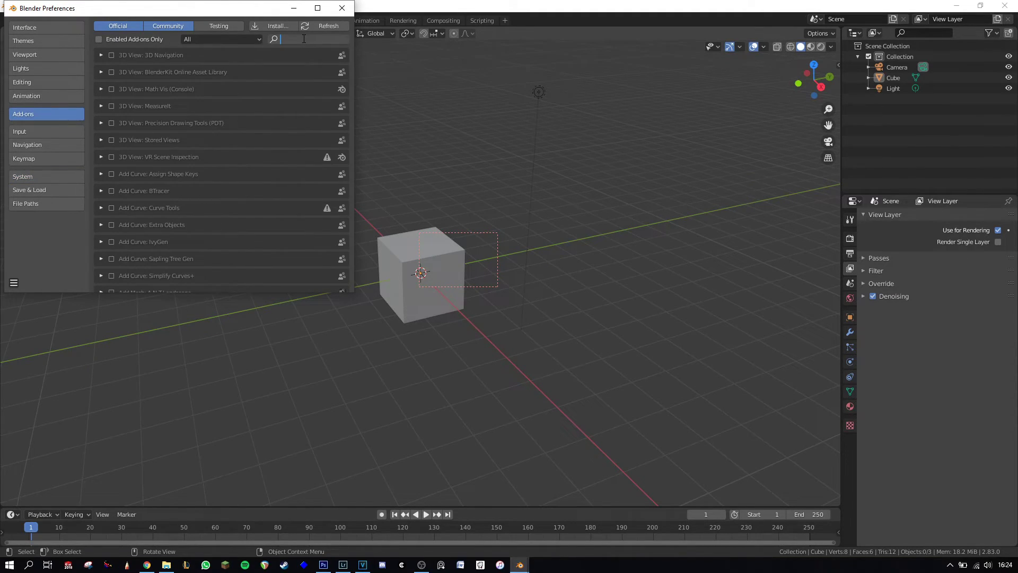
type("extra")
left_click(111, 55)
left_click(346, 39)
Step: Enable the Import Images as Planes add-on
key("i")
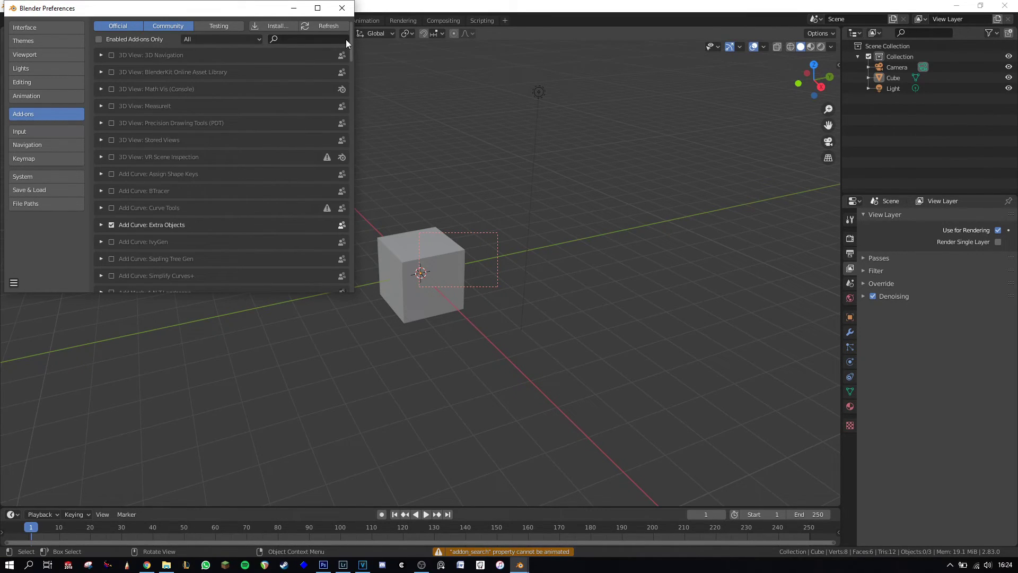
left_click(319, 40)
type("image")
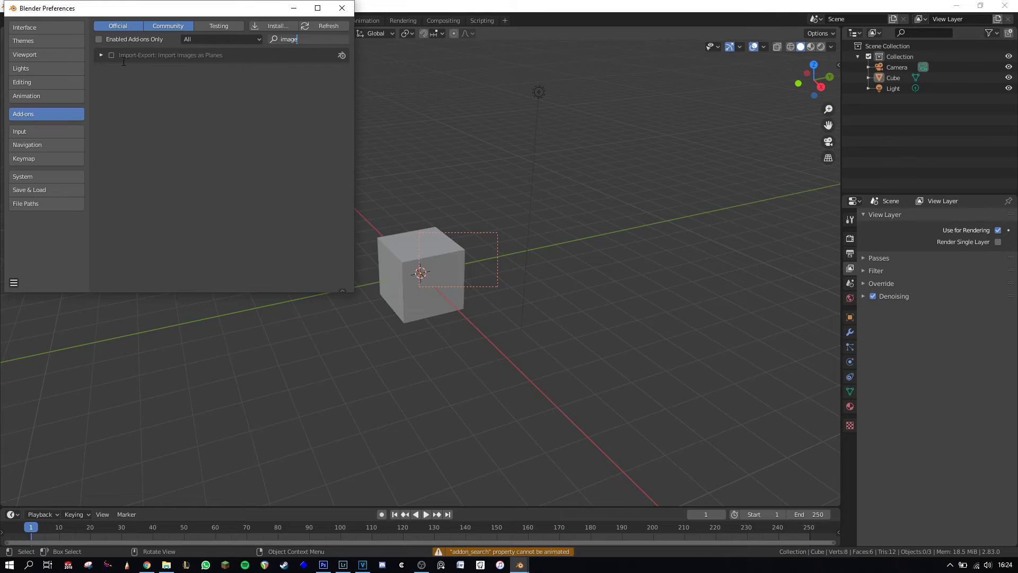
key("Return")
left_click(112, 55)
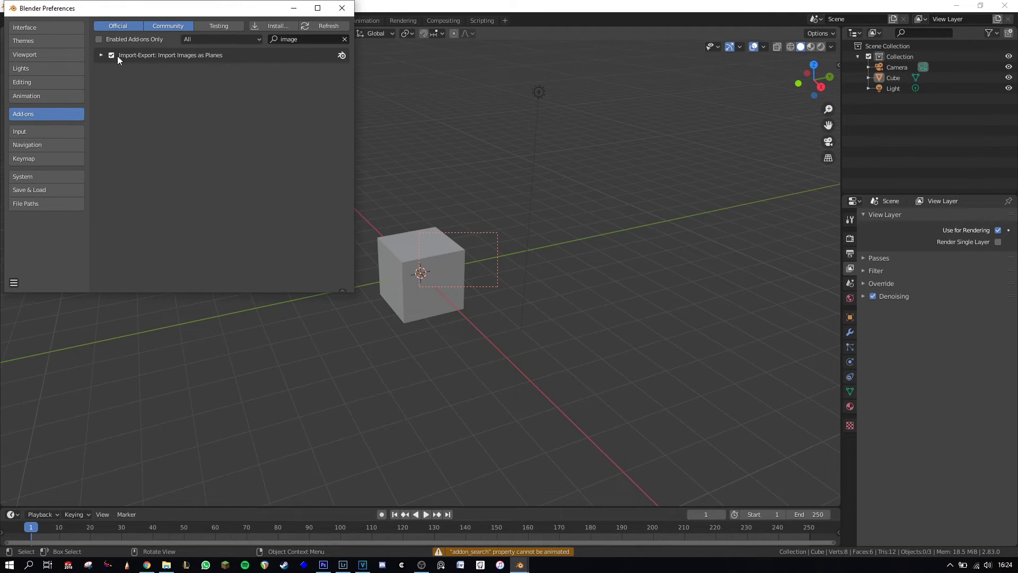
left_click(343, 40)
Step: Enable the Mesh: LoopTools add-on and close the Preferences window
left_click(336, 40)
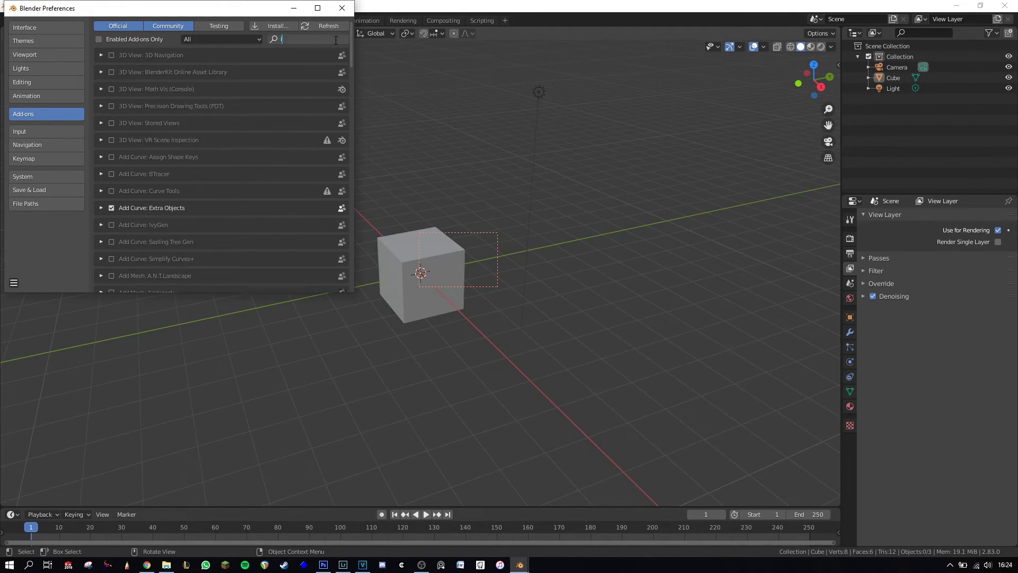
type("loop")
key("Return")
left_click(111, 55)
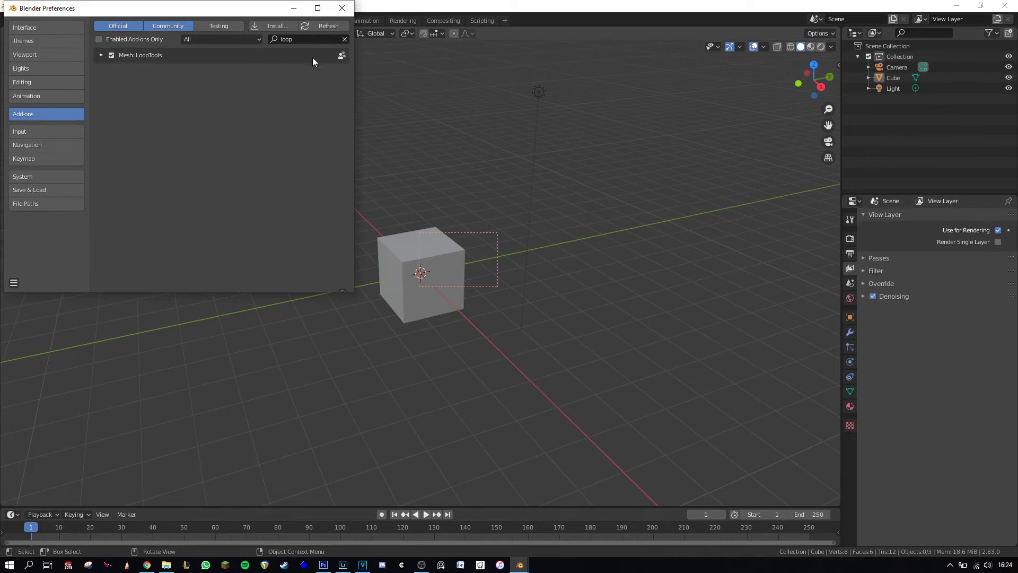
left_click(342, 8)
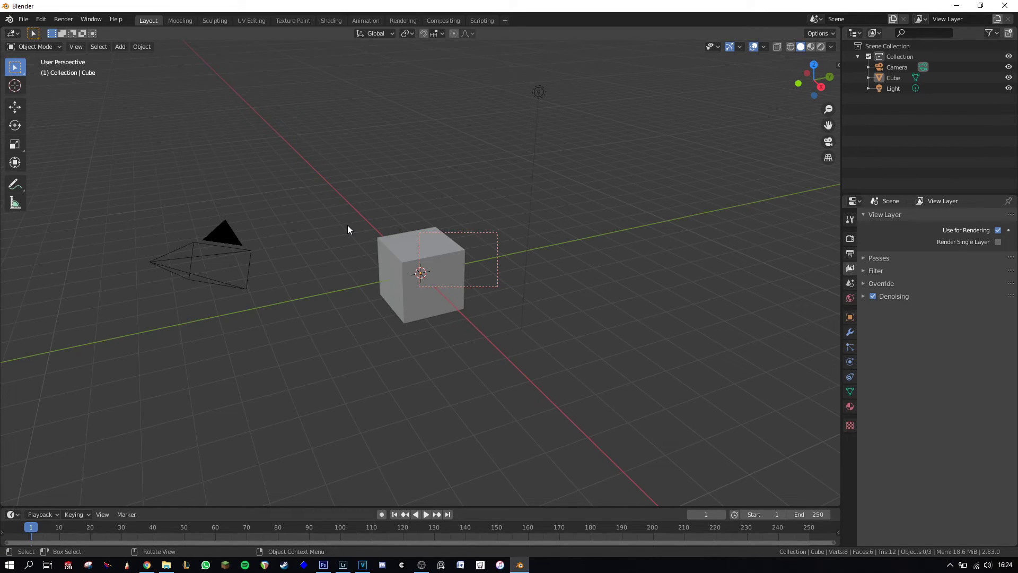
Step: Save the current configuration as Blender's startup file via File > Defaults
left_click(23, 20)
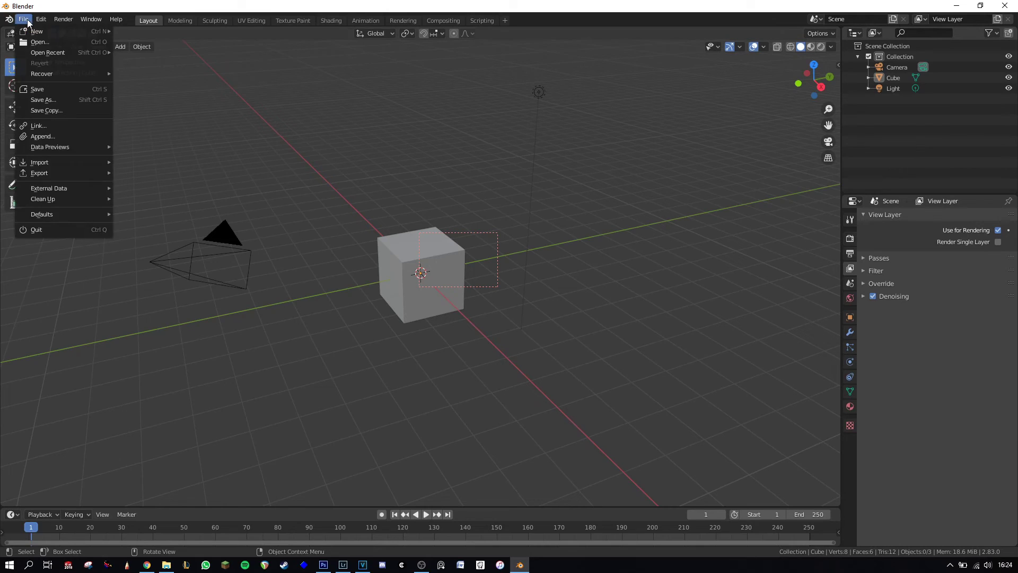
mouse_move(97, 215)
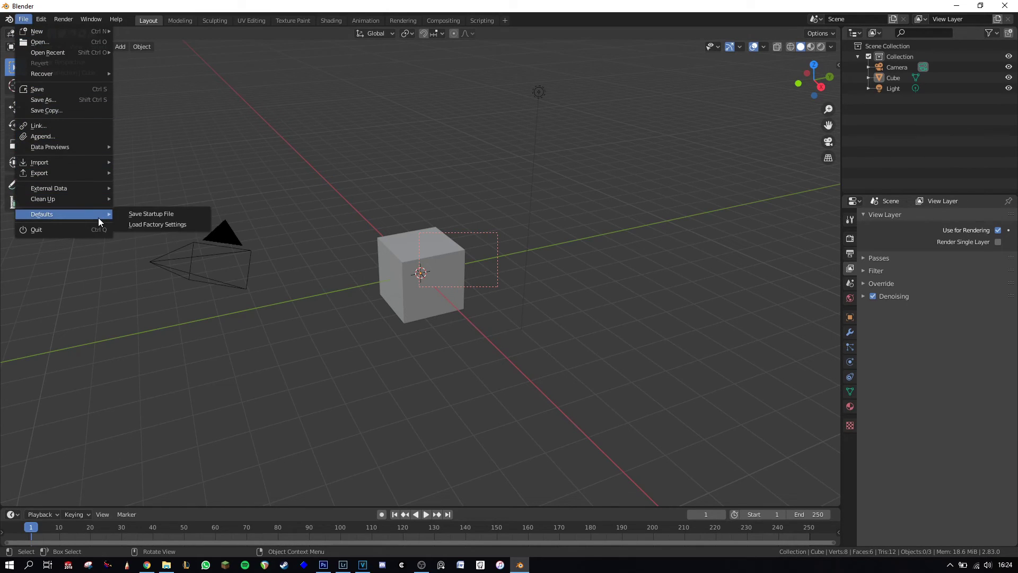
left_click(138, 213)
left_click(139, 214)
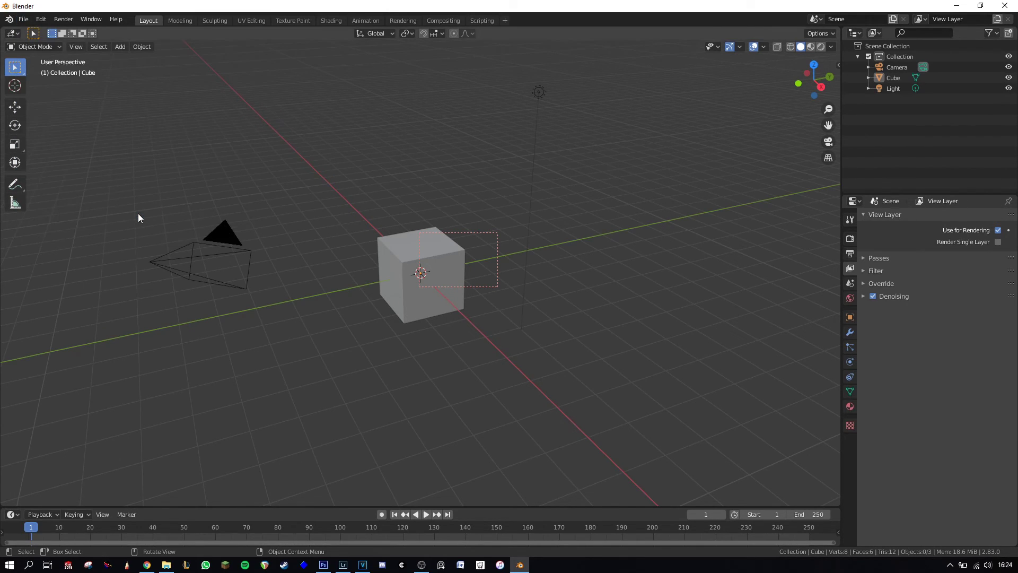
Step: Load Blender's factory settings, restoring the default cube, camera and light scene
left_click(24, 19)
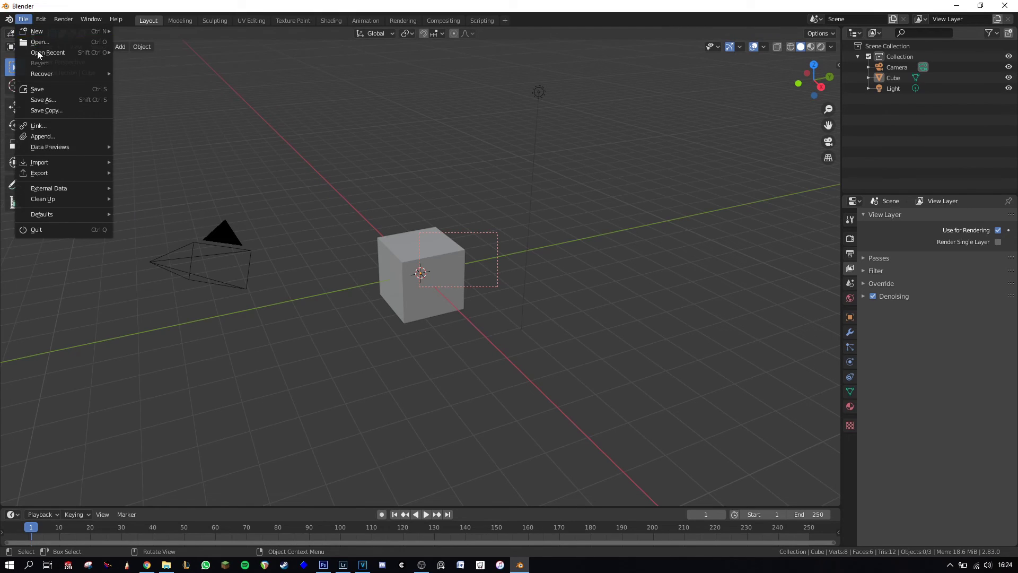
mouse_move(94, 217)
left_click(127, 223)
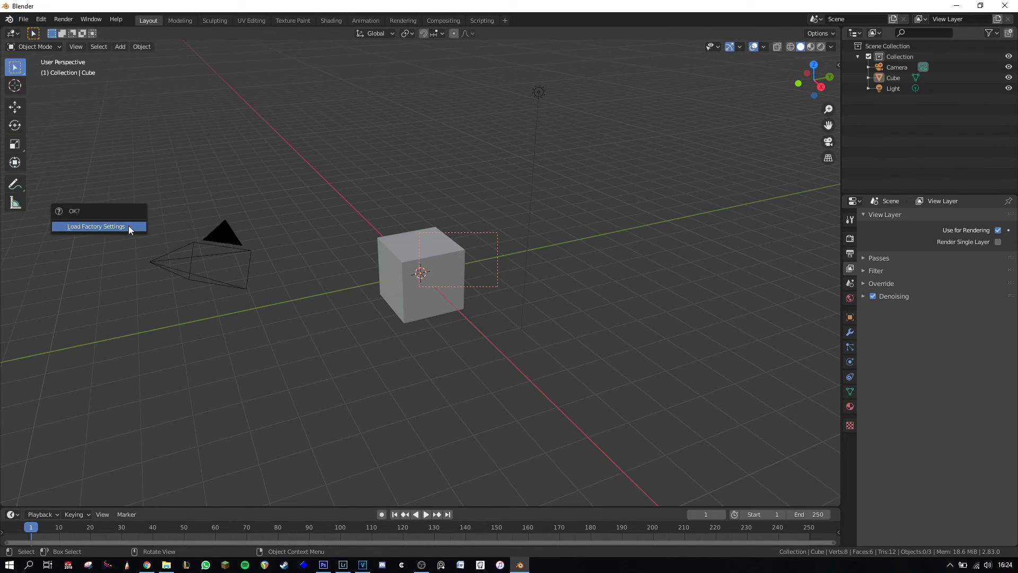
left_click(129, 226)
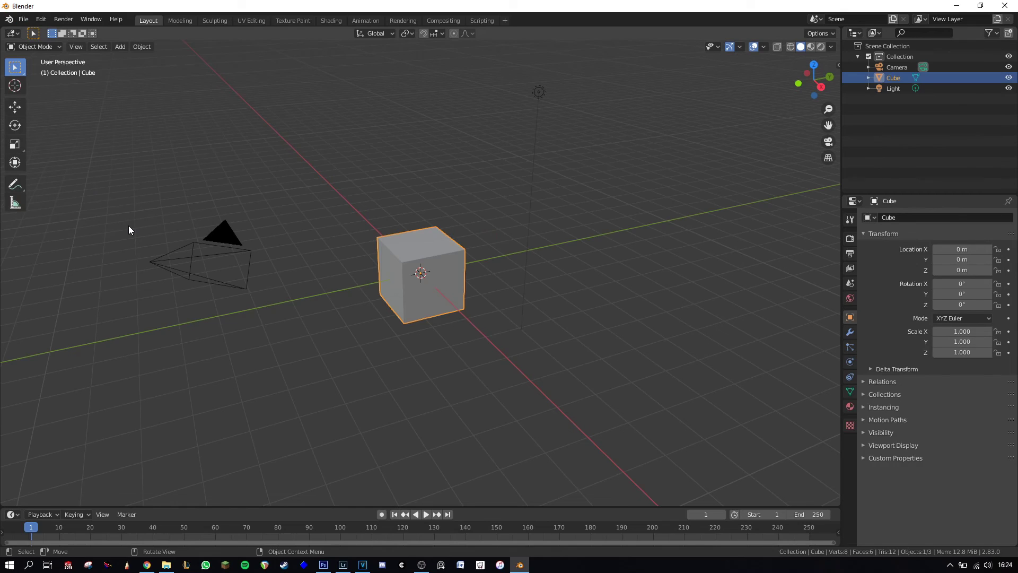